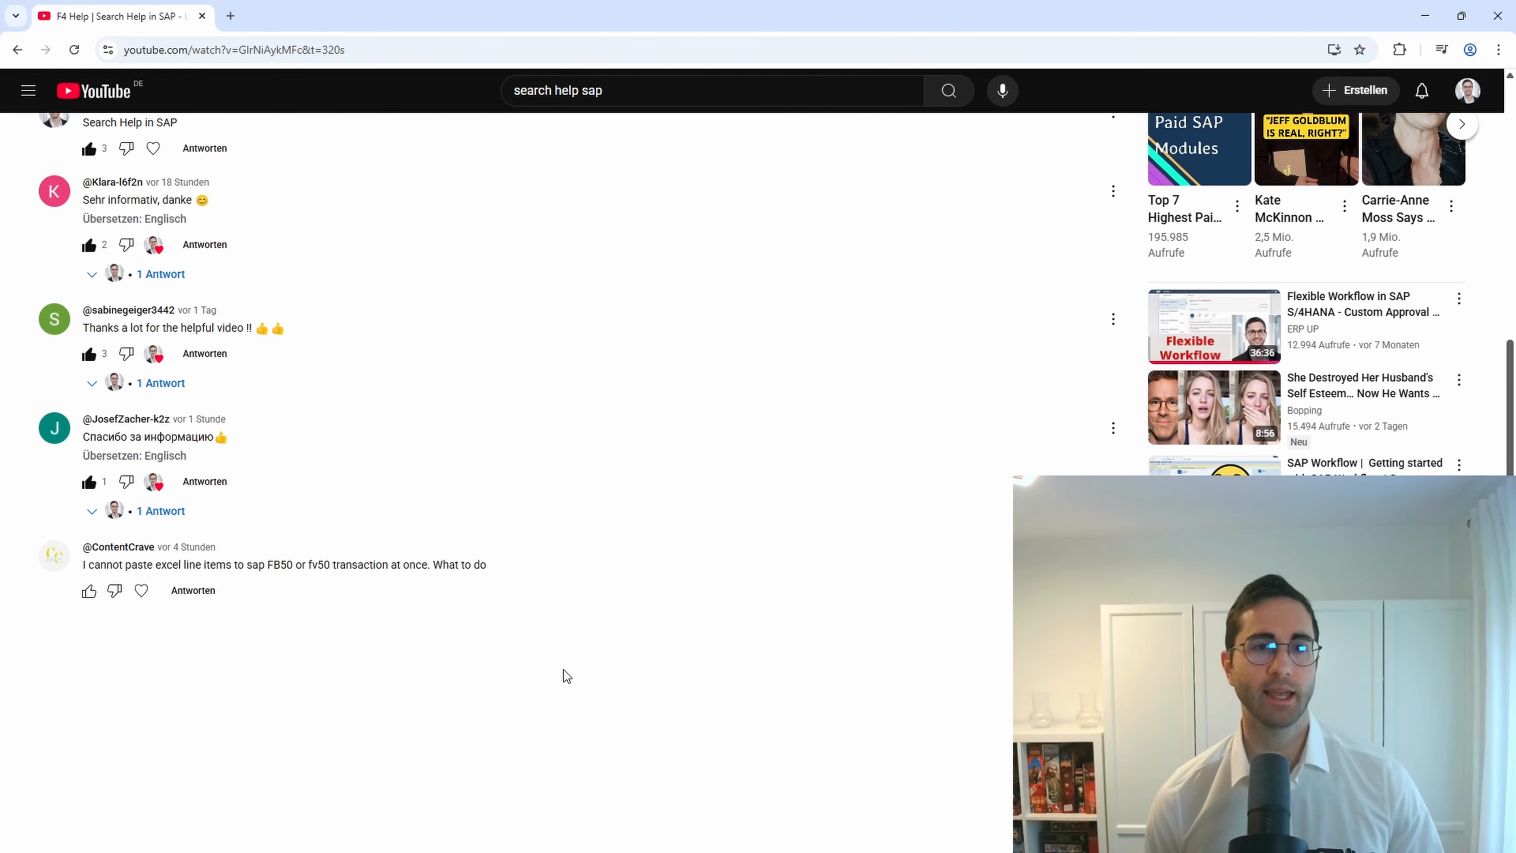
Highlight the comment asking how to paste Excel line items into FB50 or FV50, and clear the selection.
{"action": "double_click", "coordinate": [284, 565]}
{"action": "triple_click", "coordinate": [285, 565]}
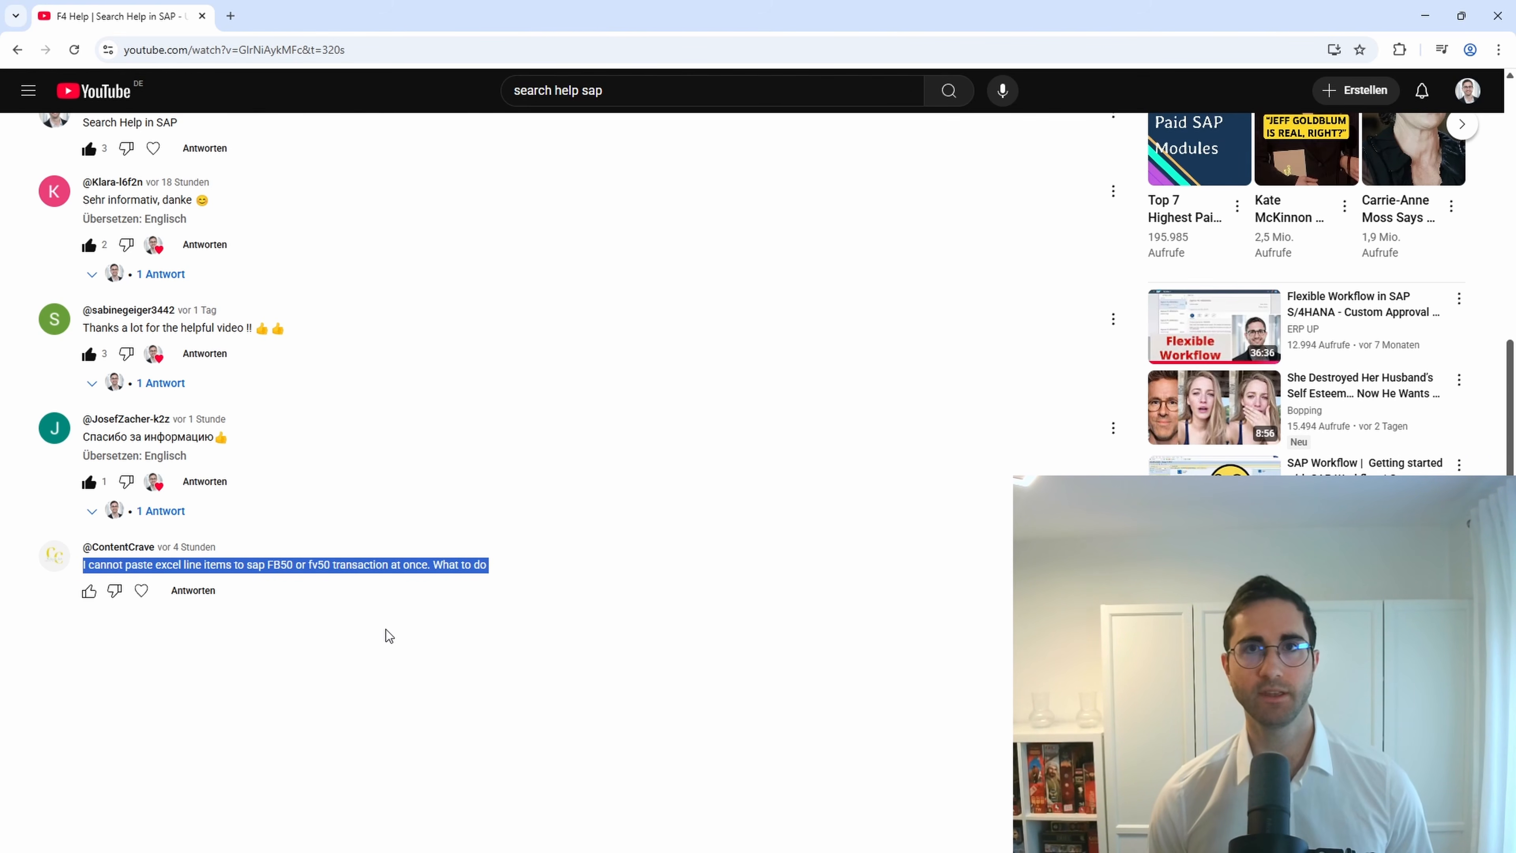
{"action": "left_click", "coordinate": [421, 628]}
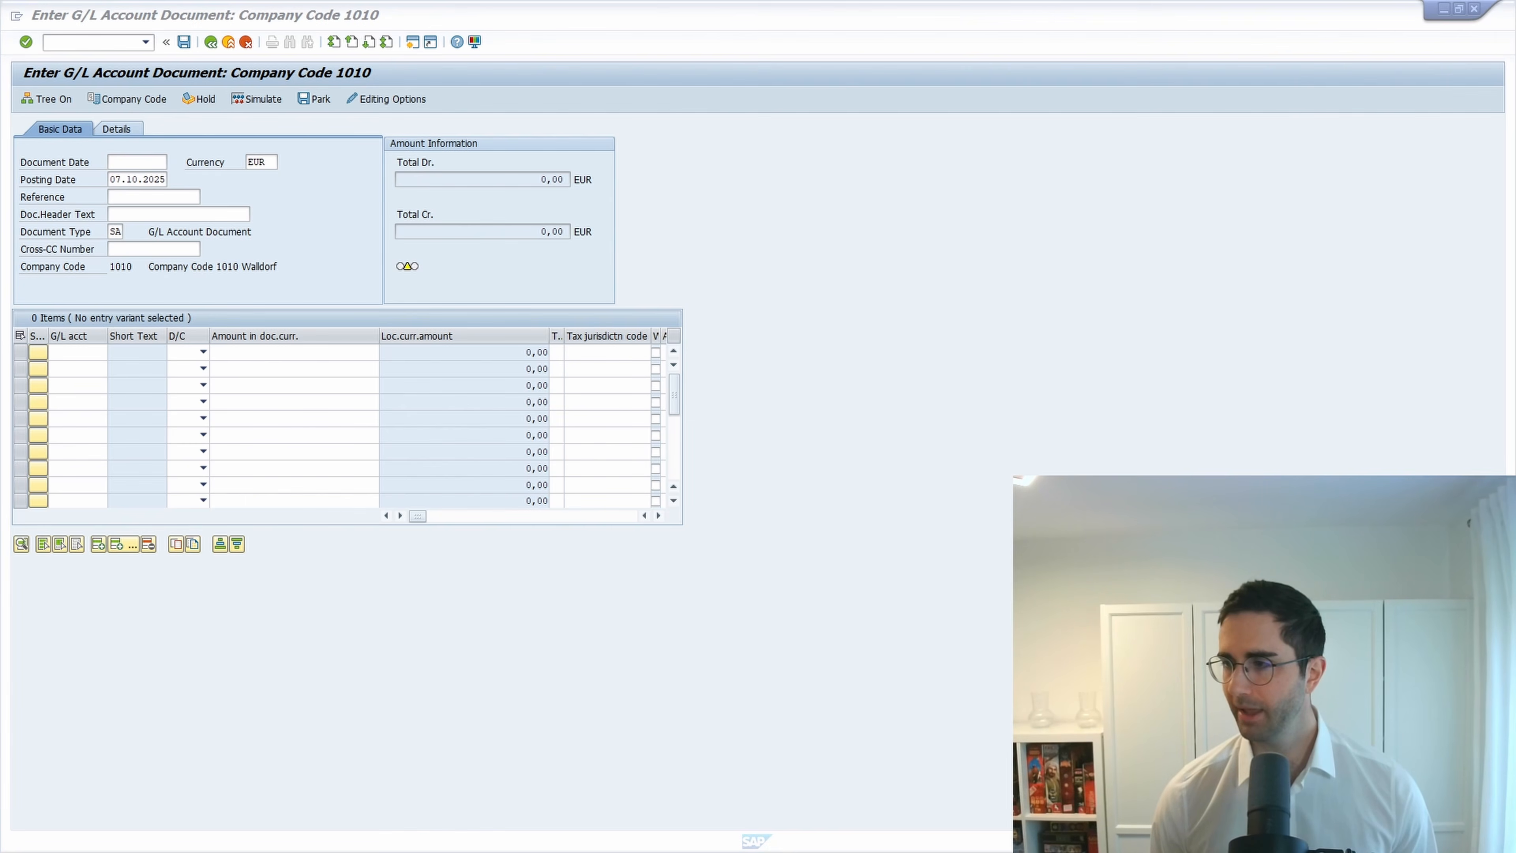
Switch to the blank Excel sheet beside the SAP document and paste the G/L account number into cell A1.
{"action": "key", "text": "alt+Tab"}
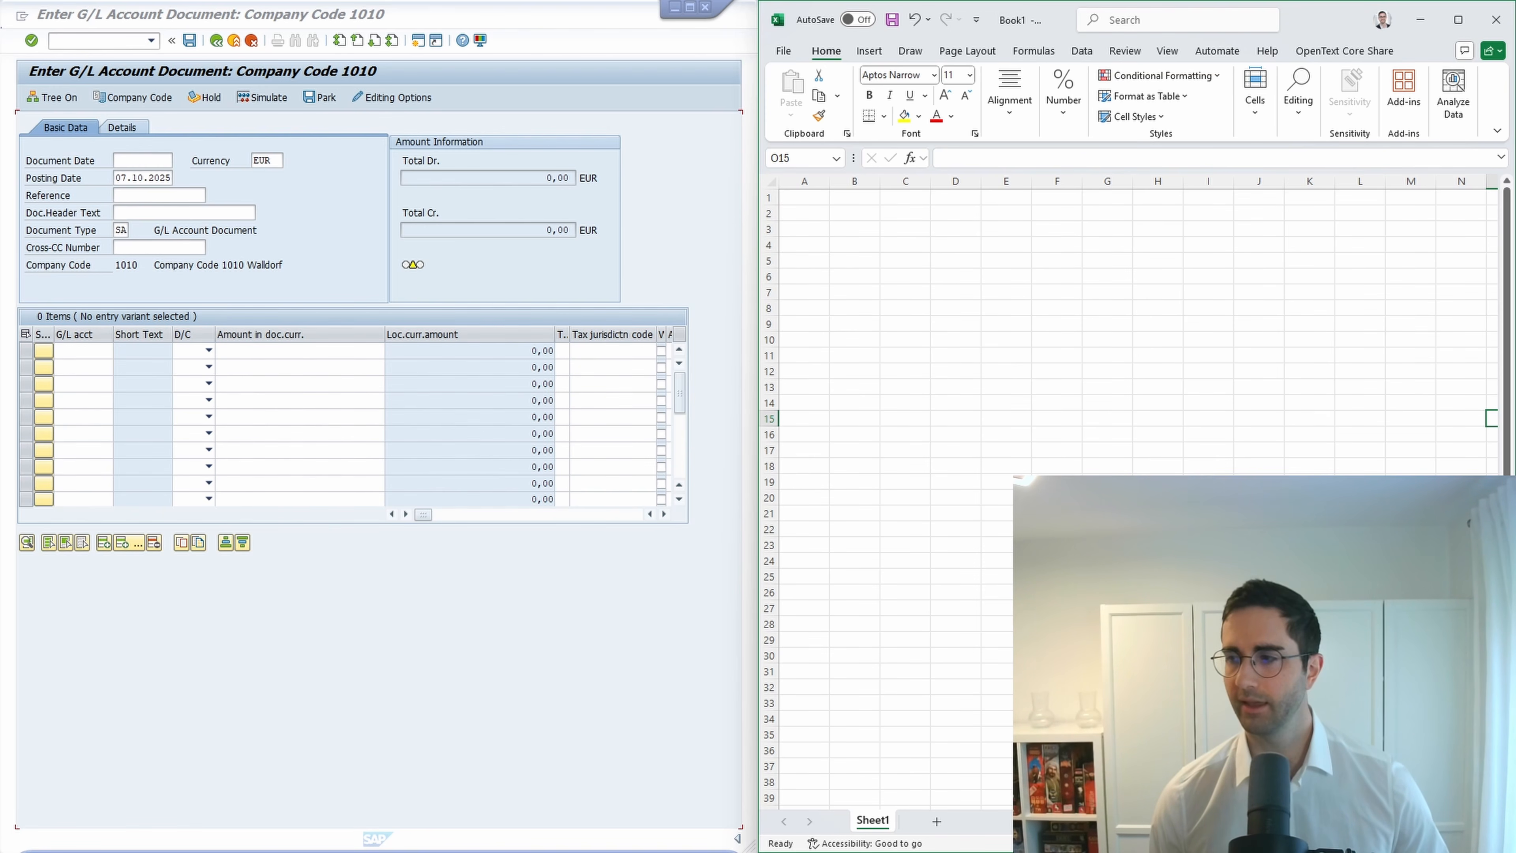
{"action": "left_click", "coordinate": [810, 201]}
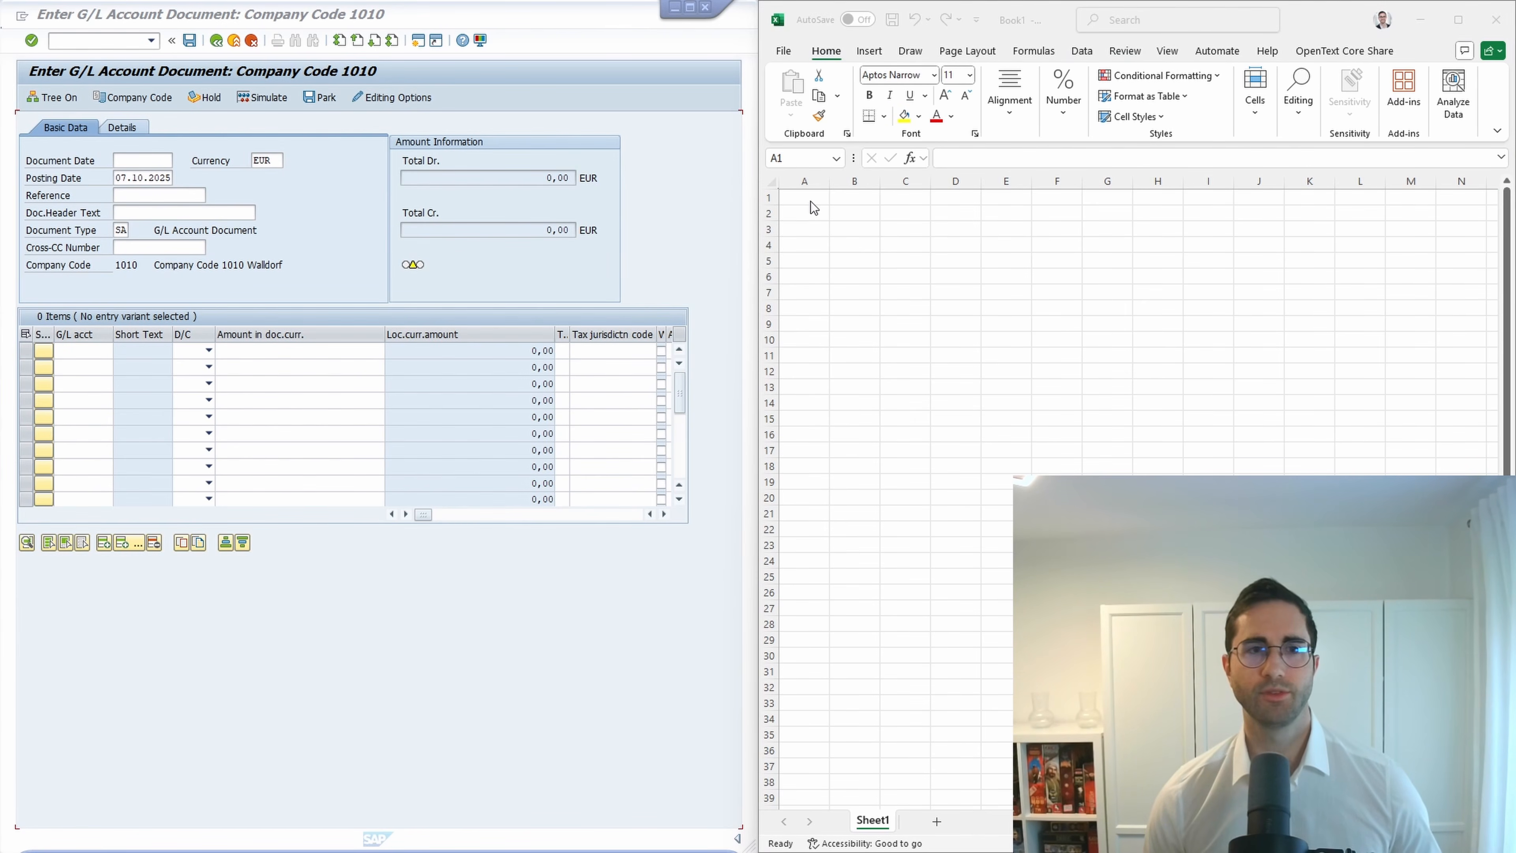
{"action": "left_click", "coordinate": [810, 200]}
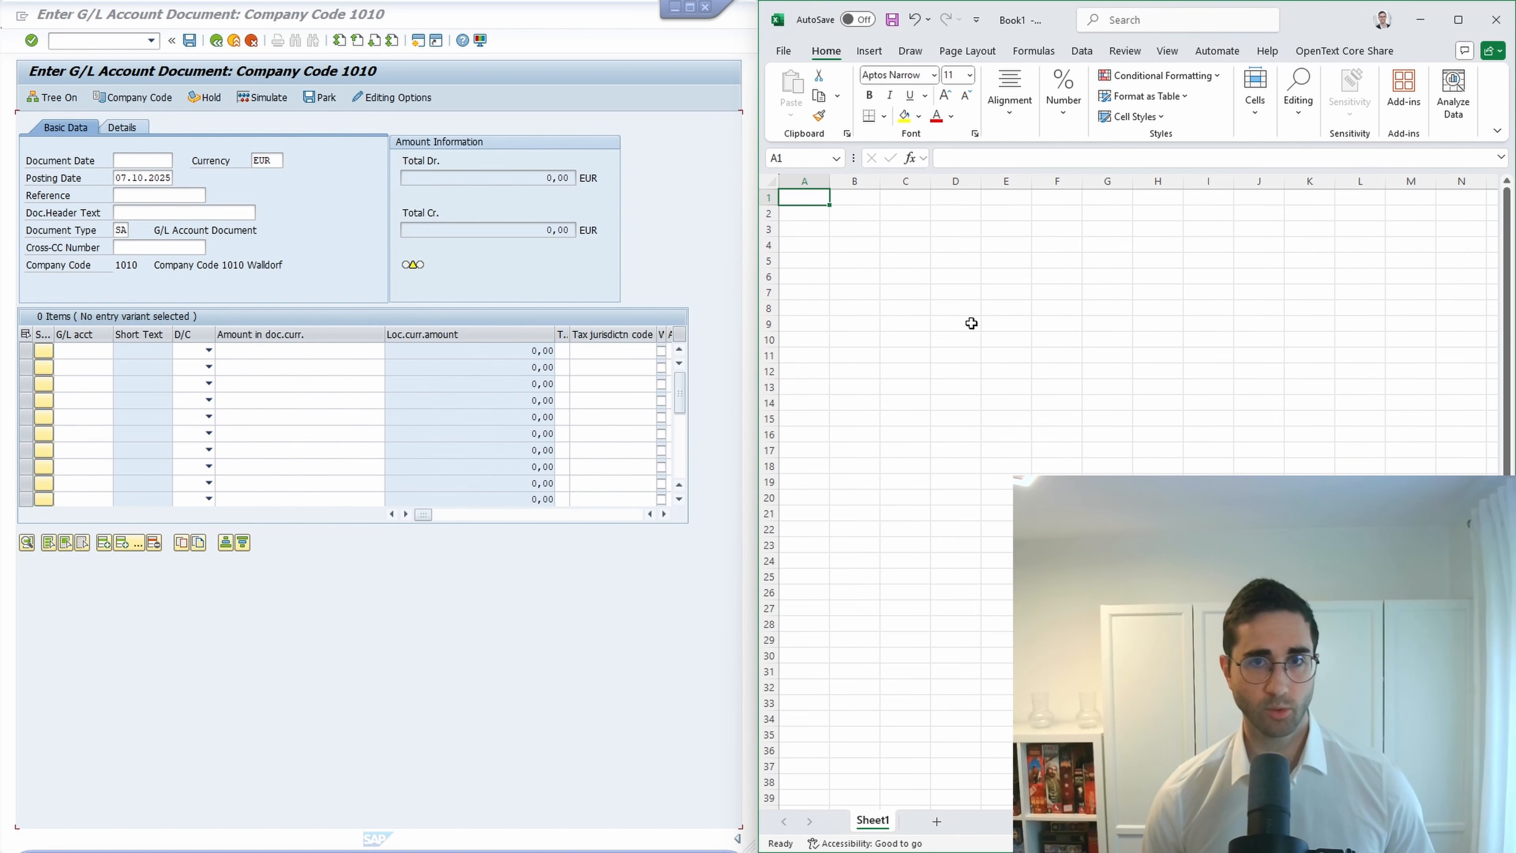
{"action": "key", "text": "ctrl+c"}
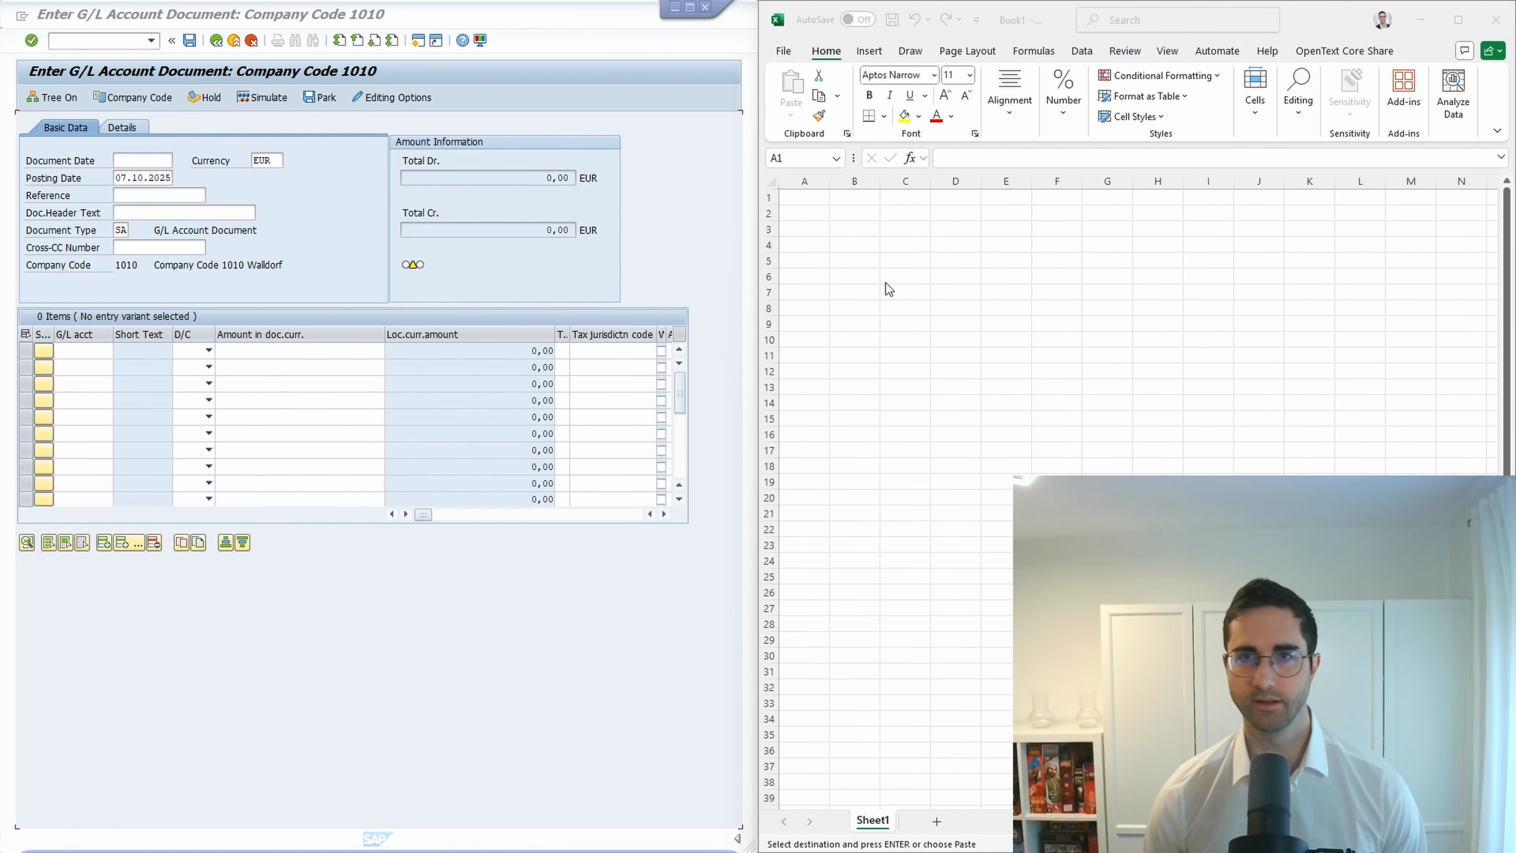
{"action": "key", "text": "ctrl+v"}
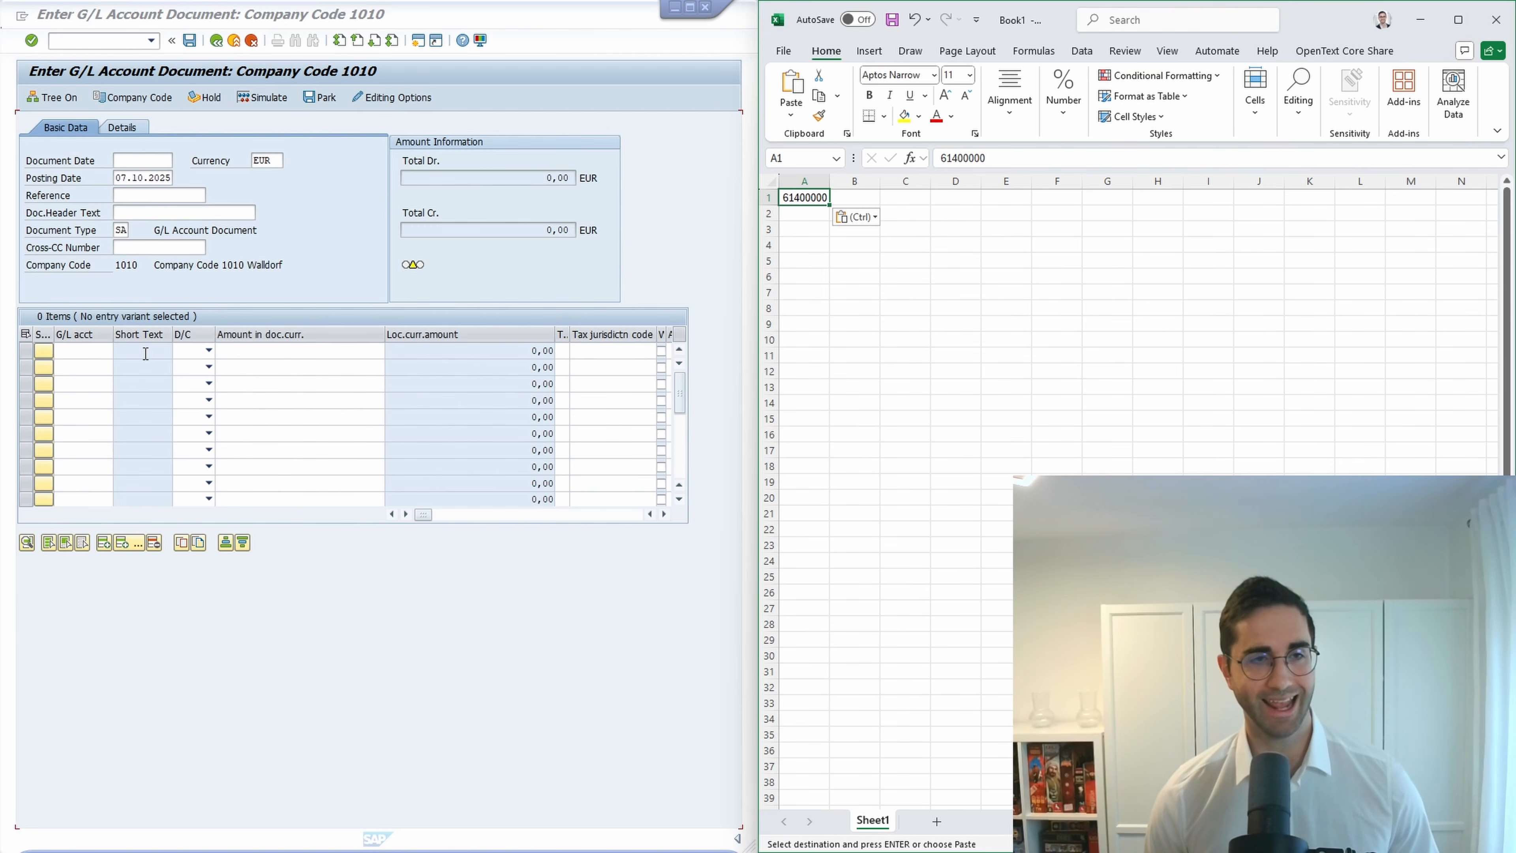
Check SAP's debit/credit choices and enter the amount 100 in cell D1, leaving B1 and C1 blank.
{"action": "left_click", "coordinate": [859, 199]}
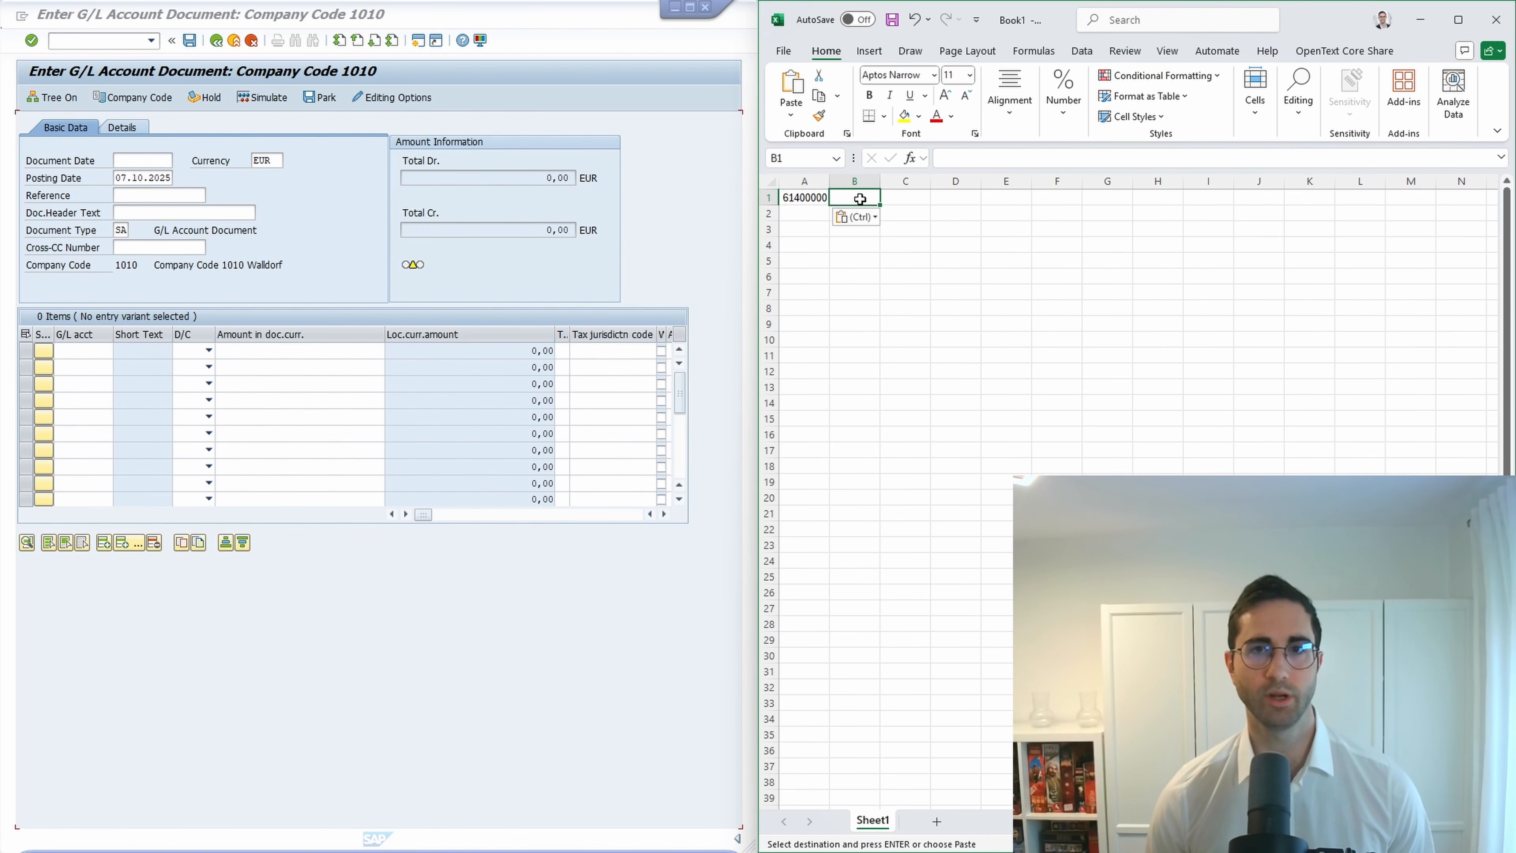
{"action": "left_click", "coordinate": [905, 200]}
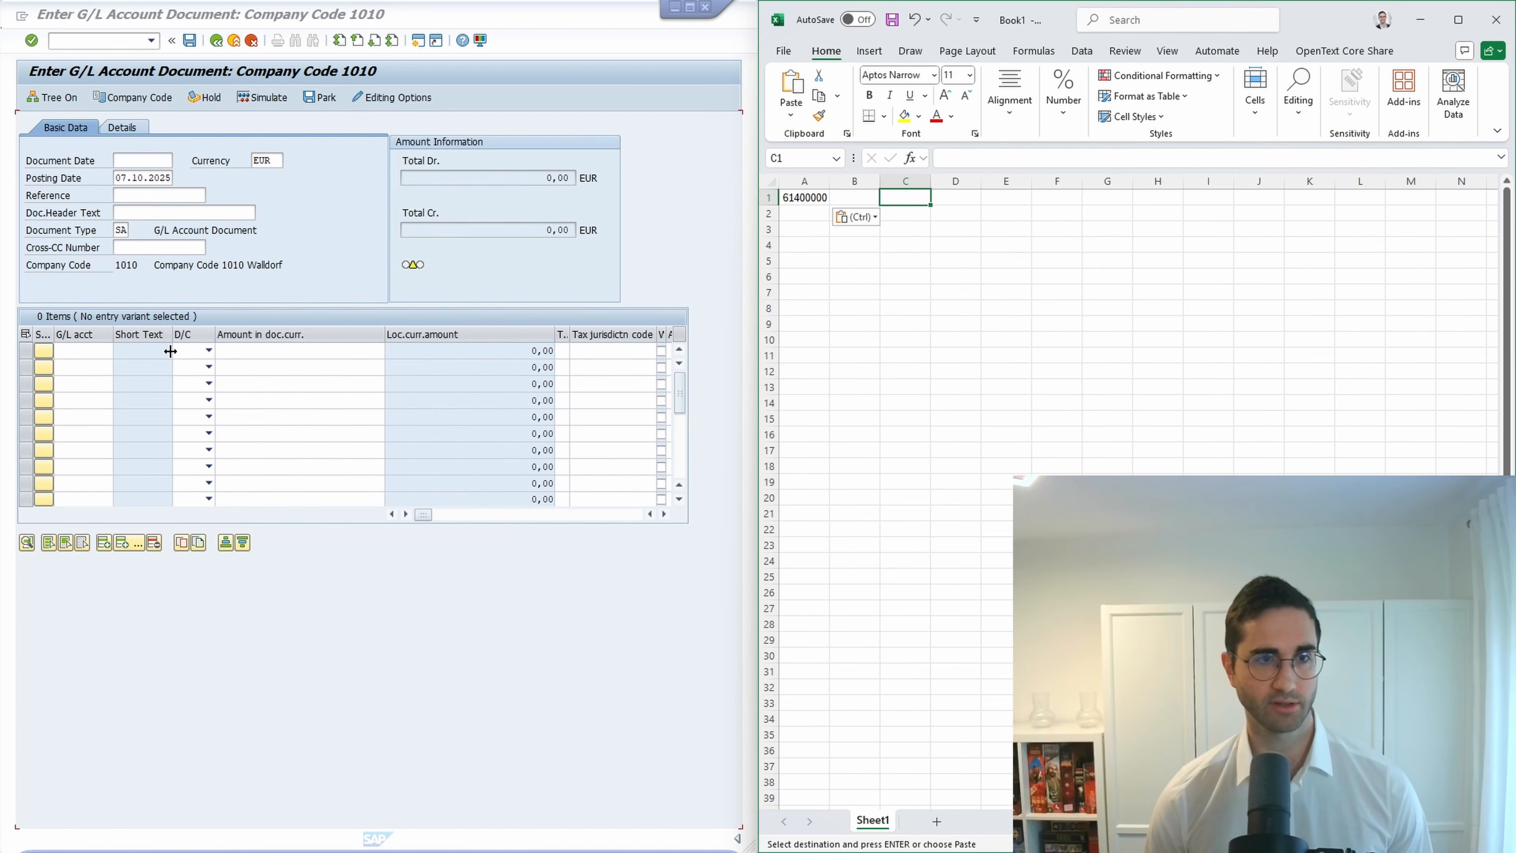
{"action": "left_click", "coordinate": [206, 361]}
{"action": "left_click", "coordinate": [208, 350]}
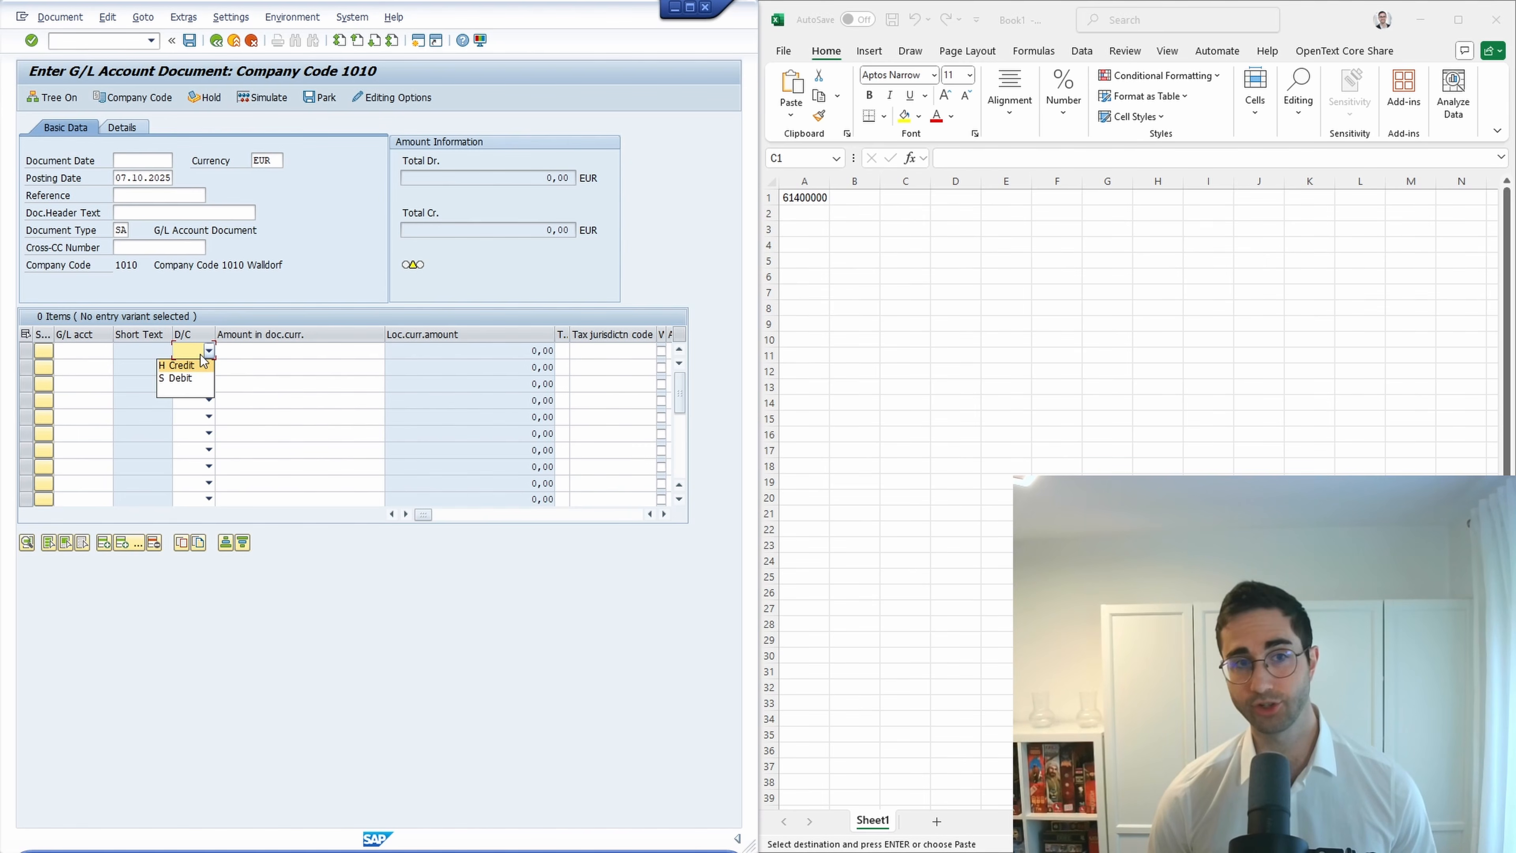
{"action": "left_click", "coordinate": [918, 197]}
{"action": "key", "text": "ctrl+v"}
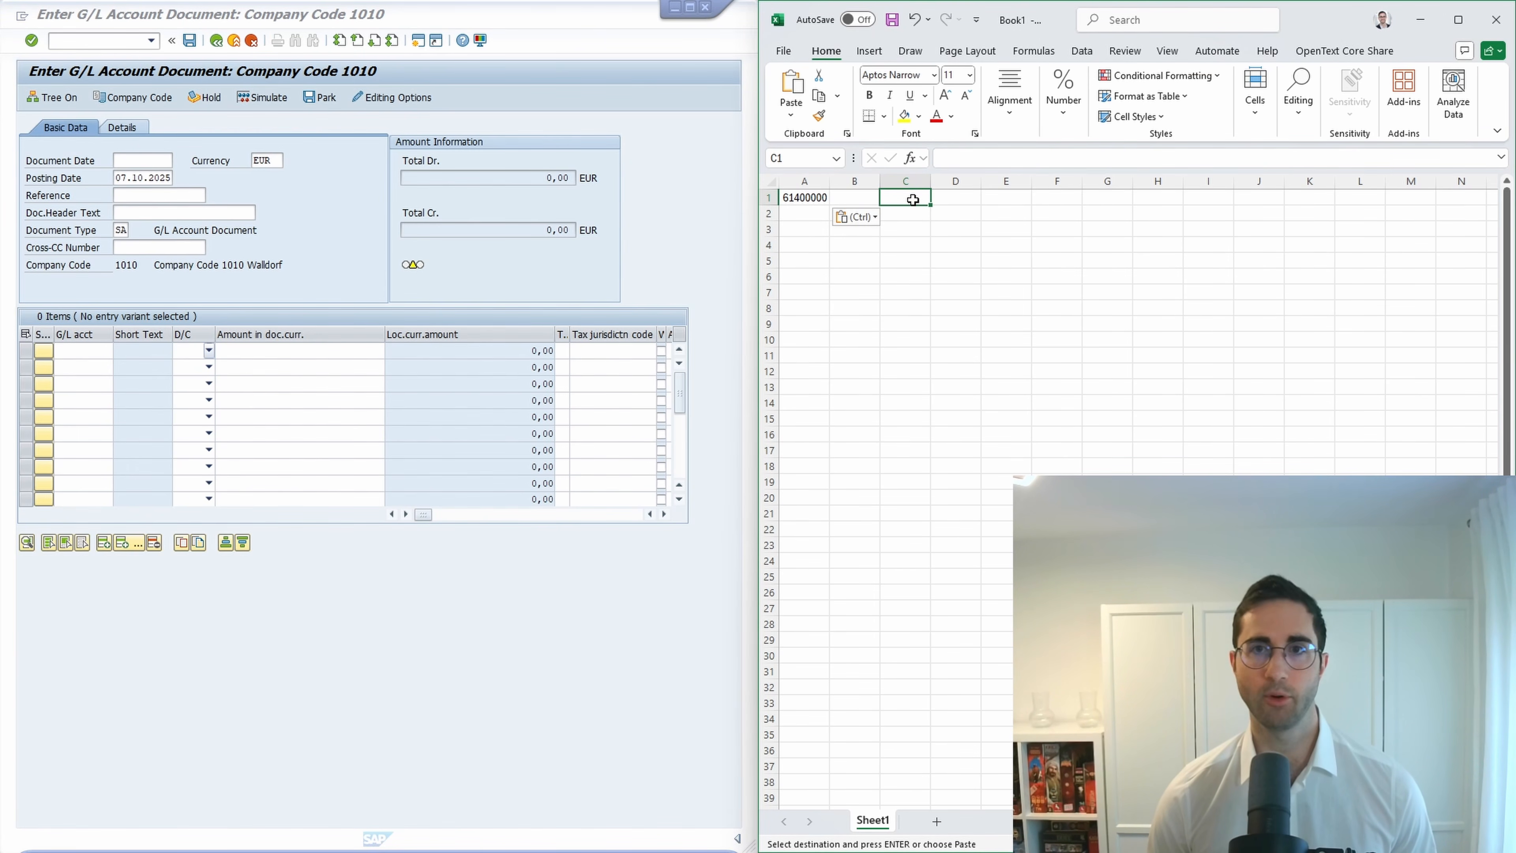
{"action": "left_click", "coordinate": [963, 199]}
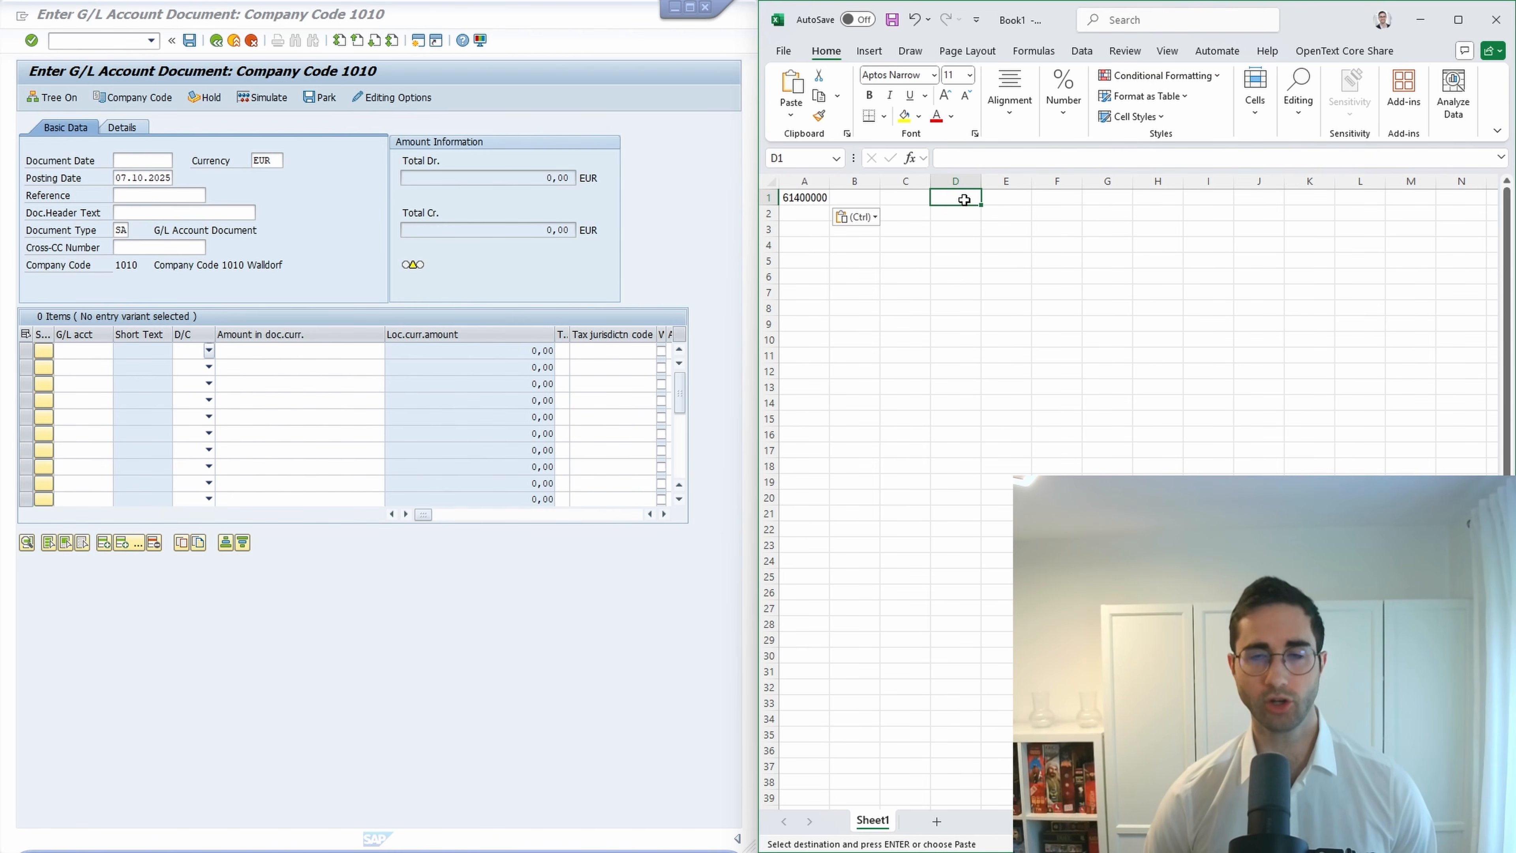
{"action": "type", "text": "100"}
{"action": "key", "text": "Return"}
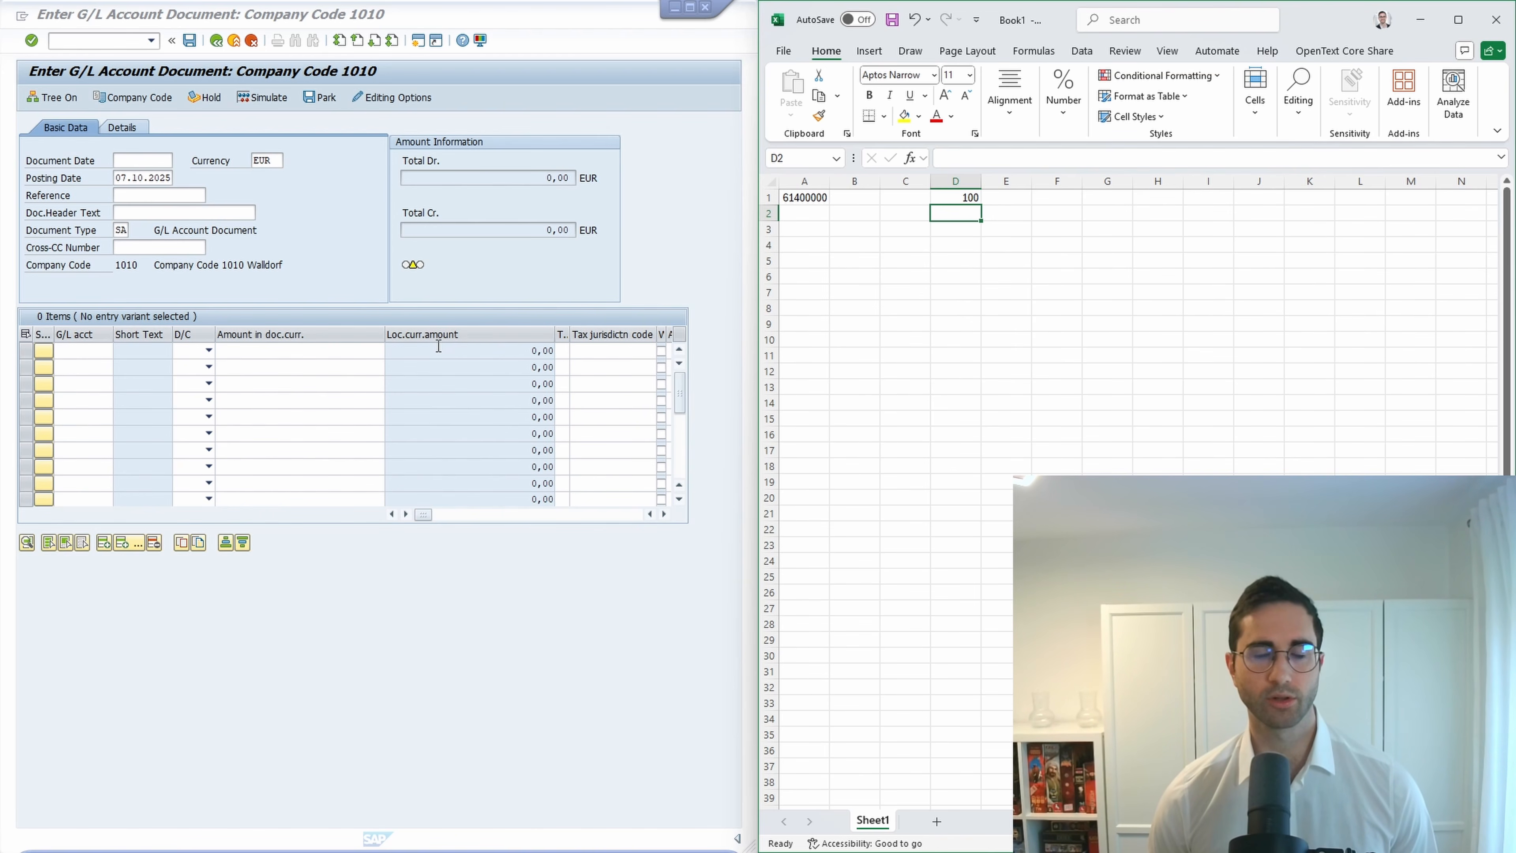
Leave E1 blank for the local currency amount and enter the tax code V0 in cell F1.
{"action": "left_click", "coordinate": [1008, 199]}
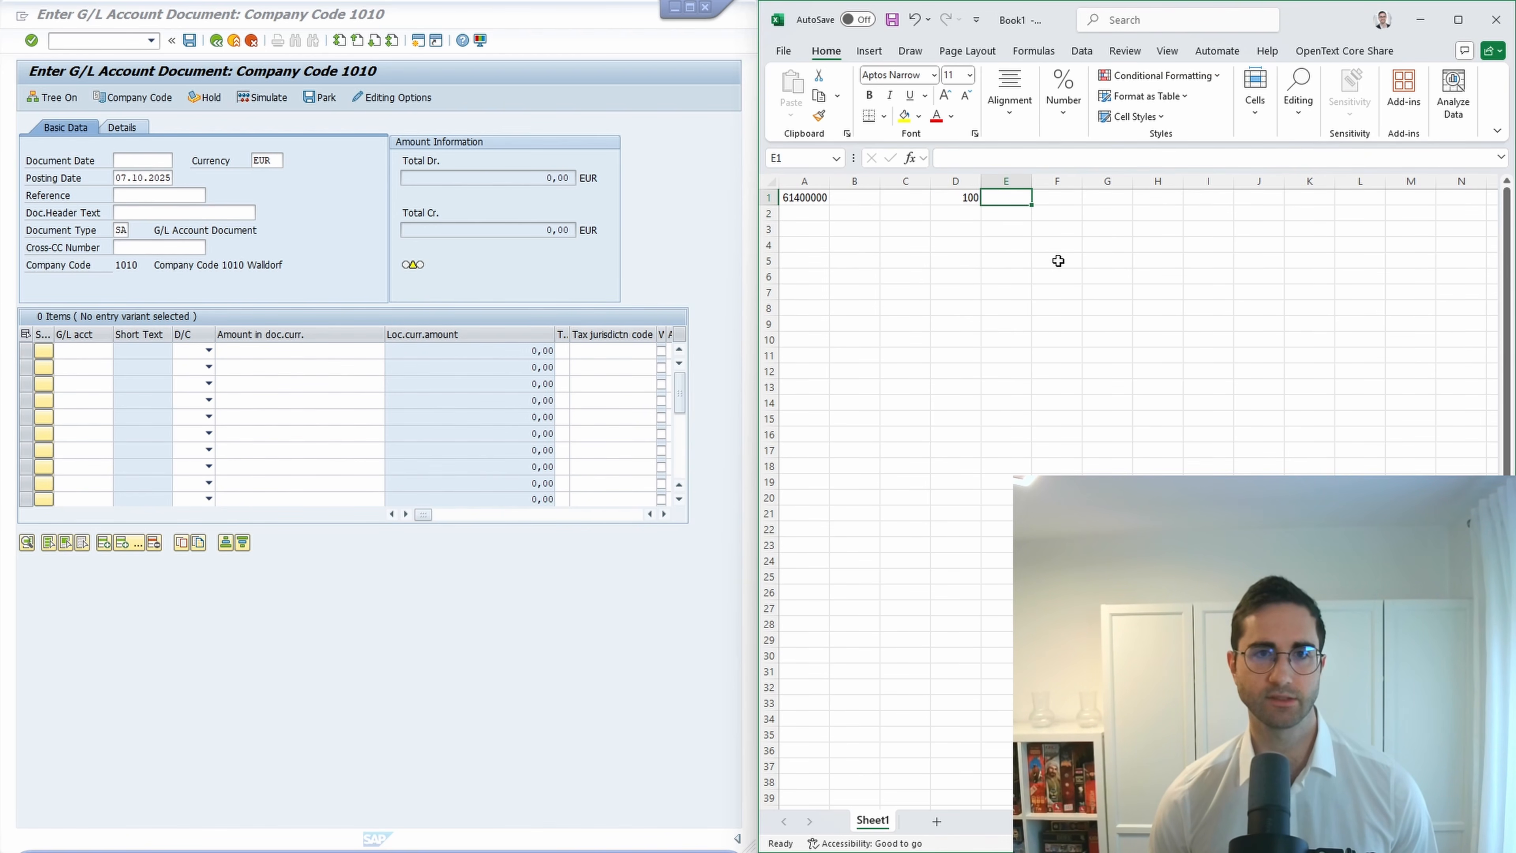
{"action": "key", "text": "Right"}
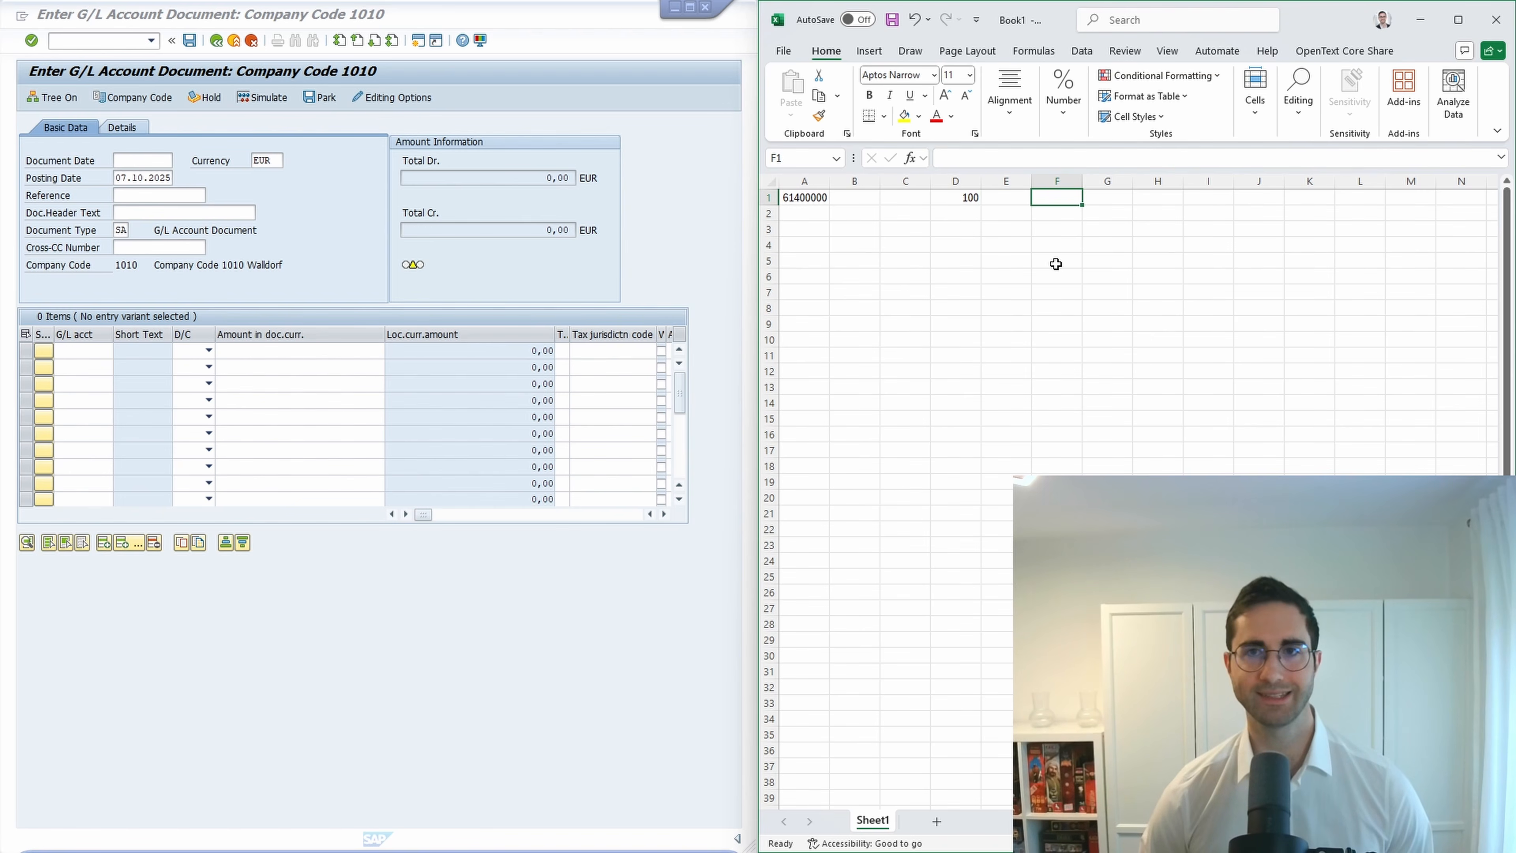
{"action": "type", "text": "V0"}
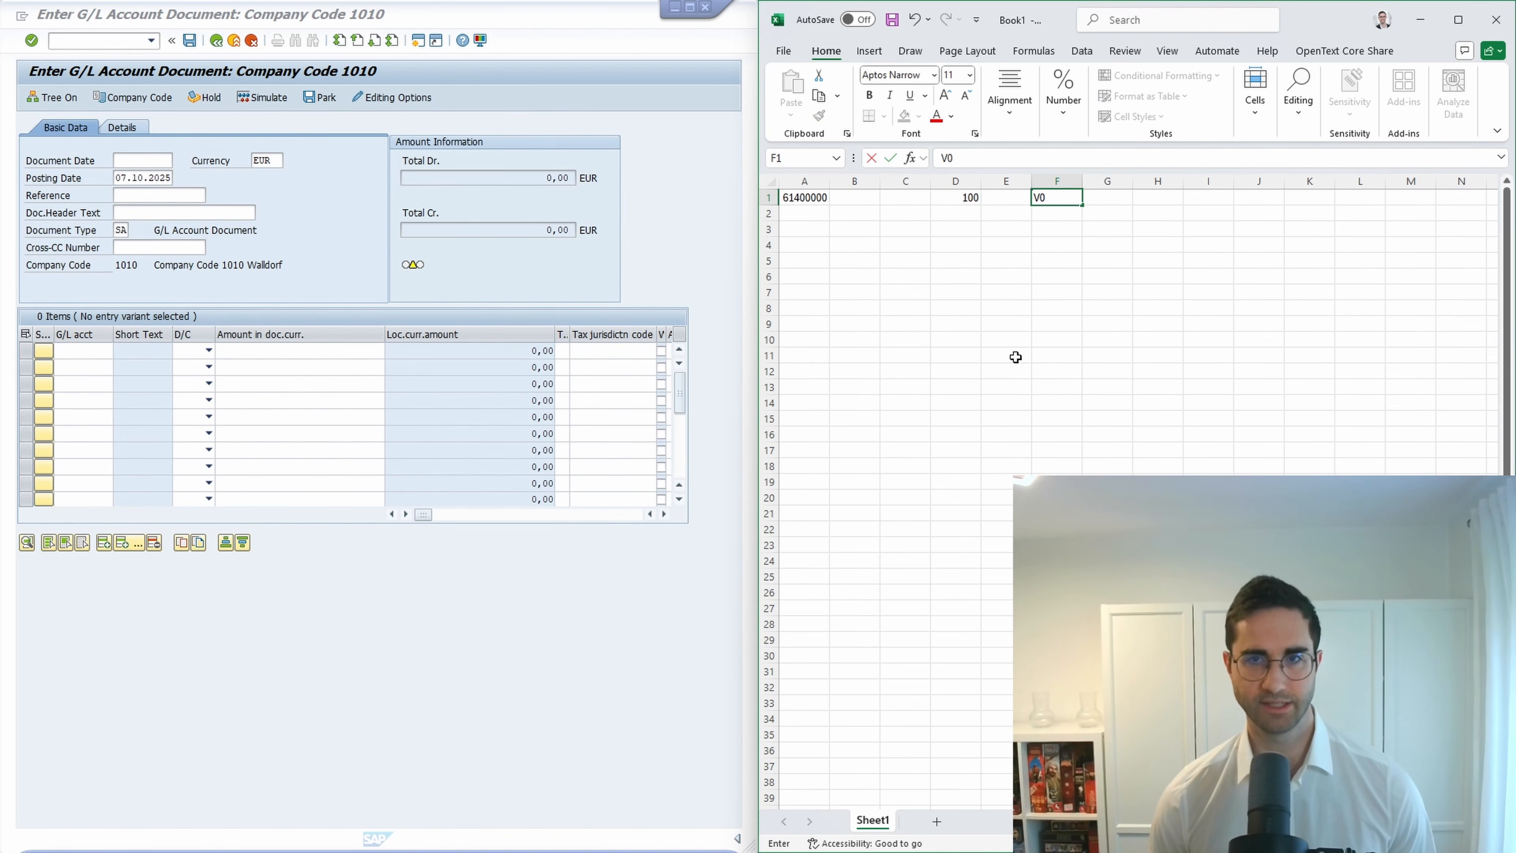
{"action": "left_click", "coordinate": [1097, 197]}
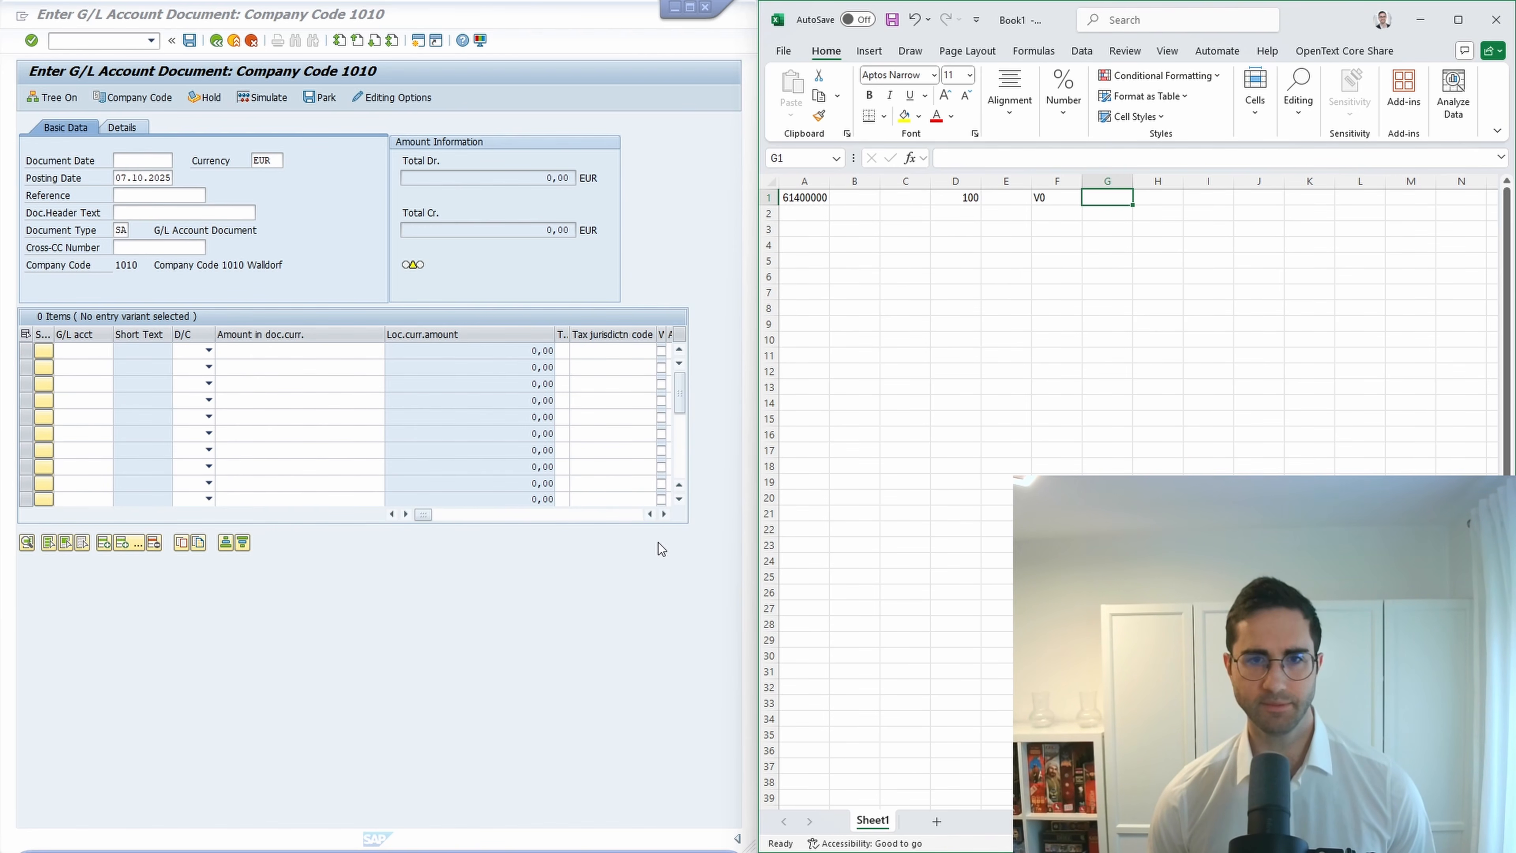
Follow the SAP line item columns up to Text and enter Test in cell J1, leaving G1 to I1 blank.
{"action": "left_click", "coordinate": [664, 515]}
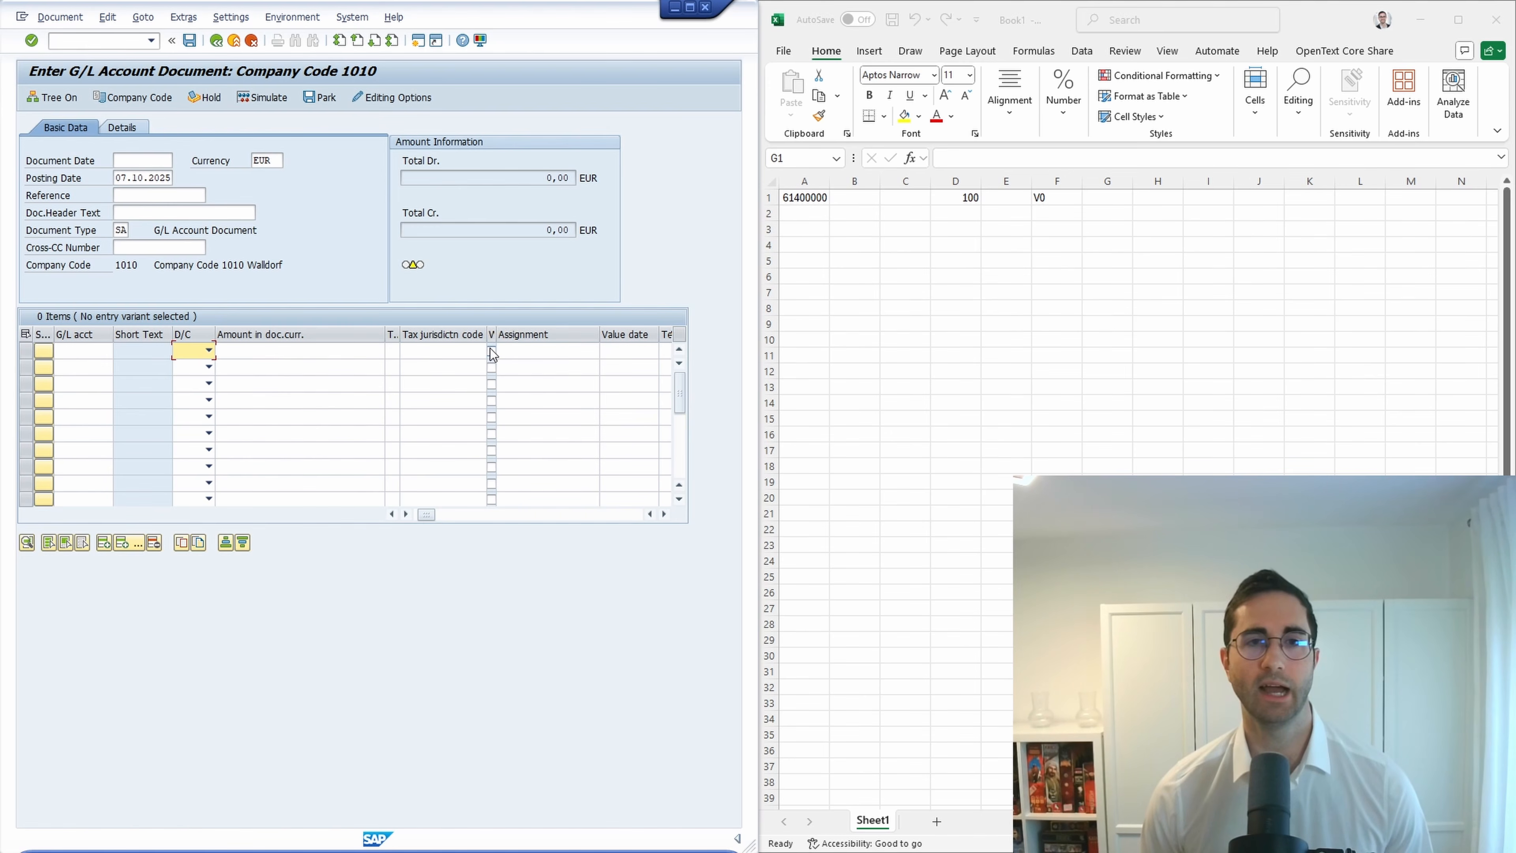
{"action": "left_click", "coordinate": [1108, 202]}
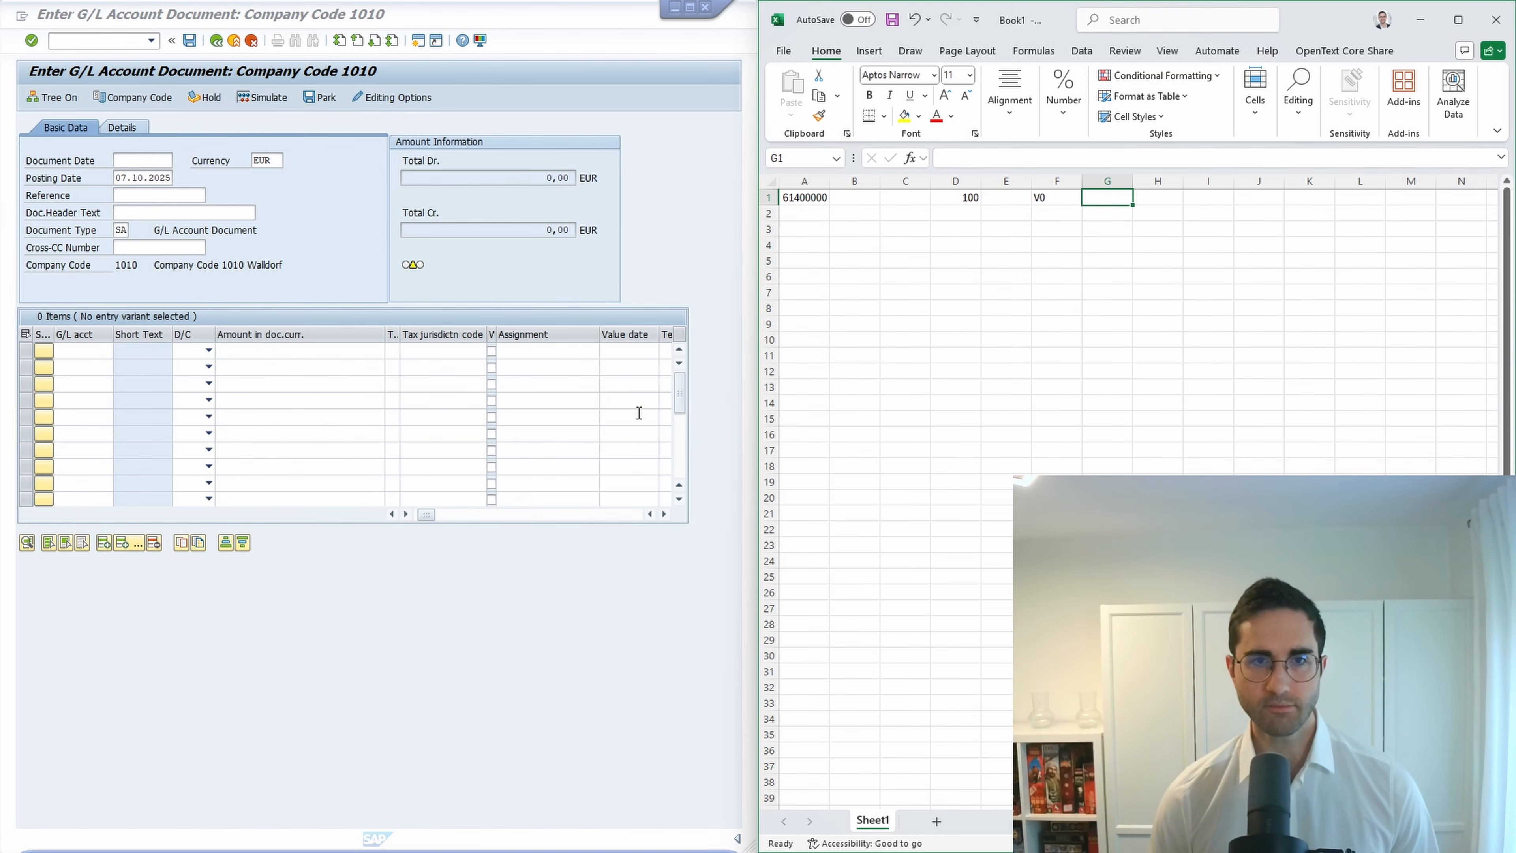
{"action": "left_click", "coordinate": [1156, 200]}
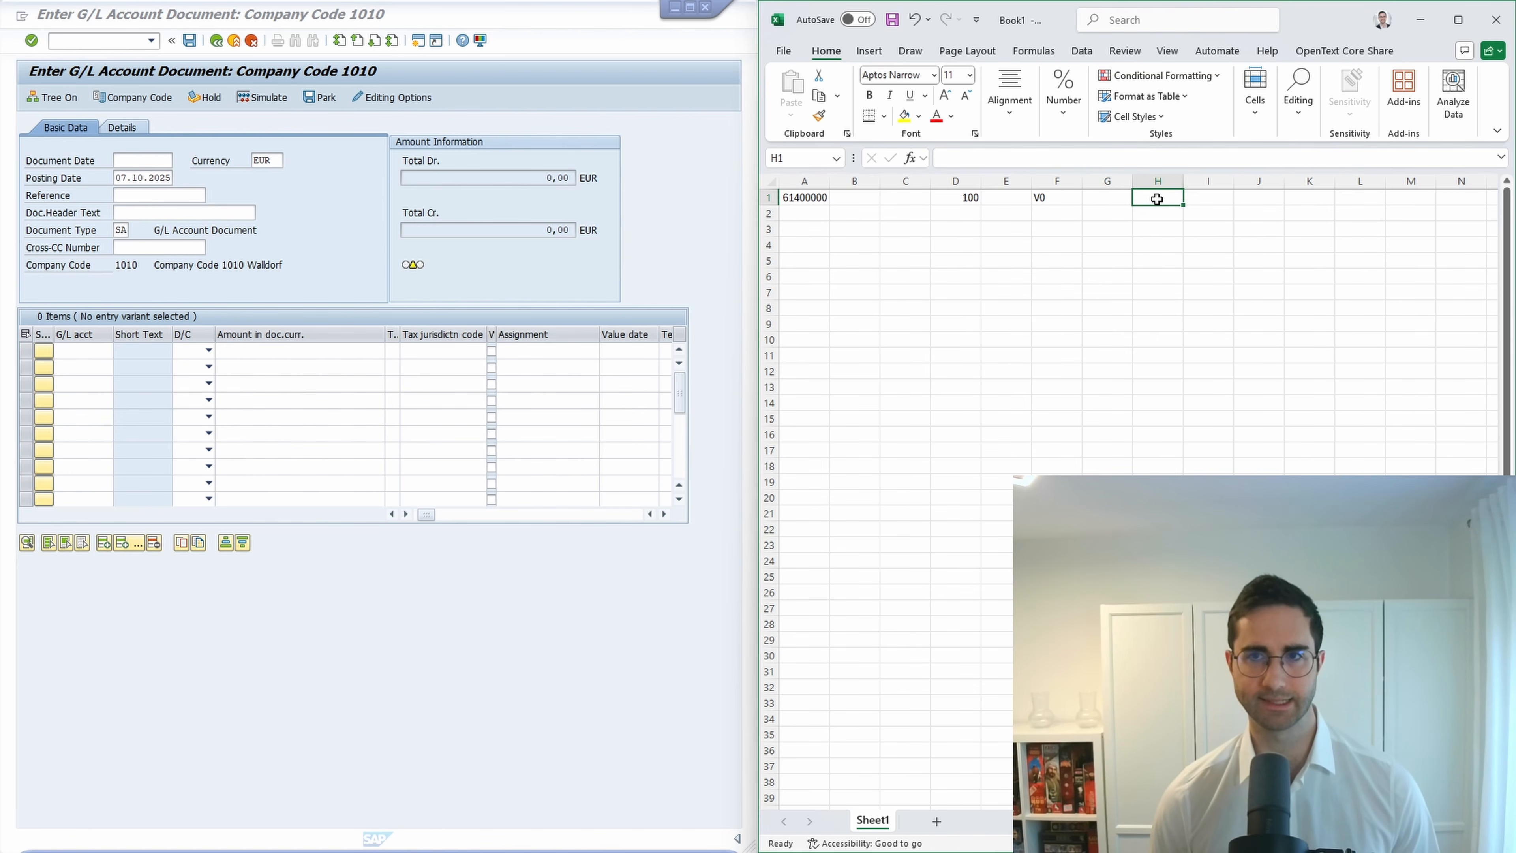
{"action": "left_click", "coordinate": [663, 515]}
{"action": "left_click", "coordinate": [664, 514]}
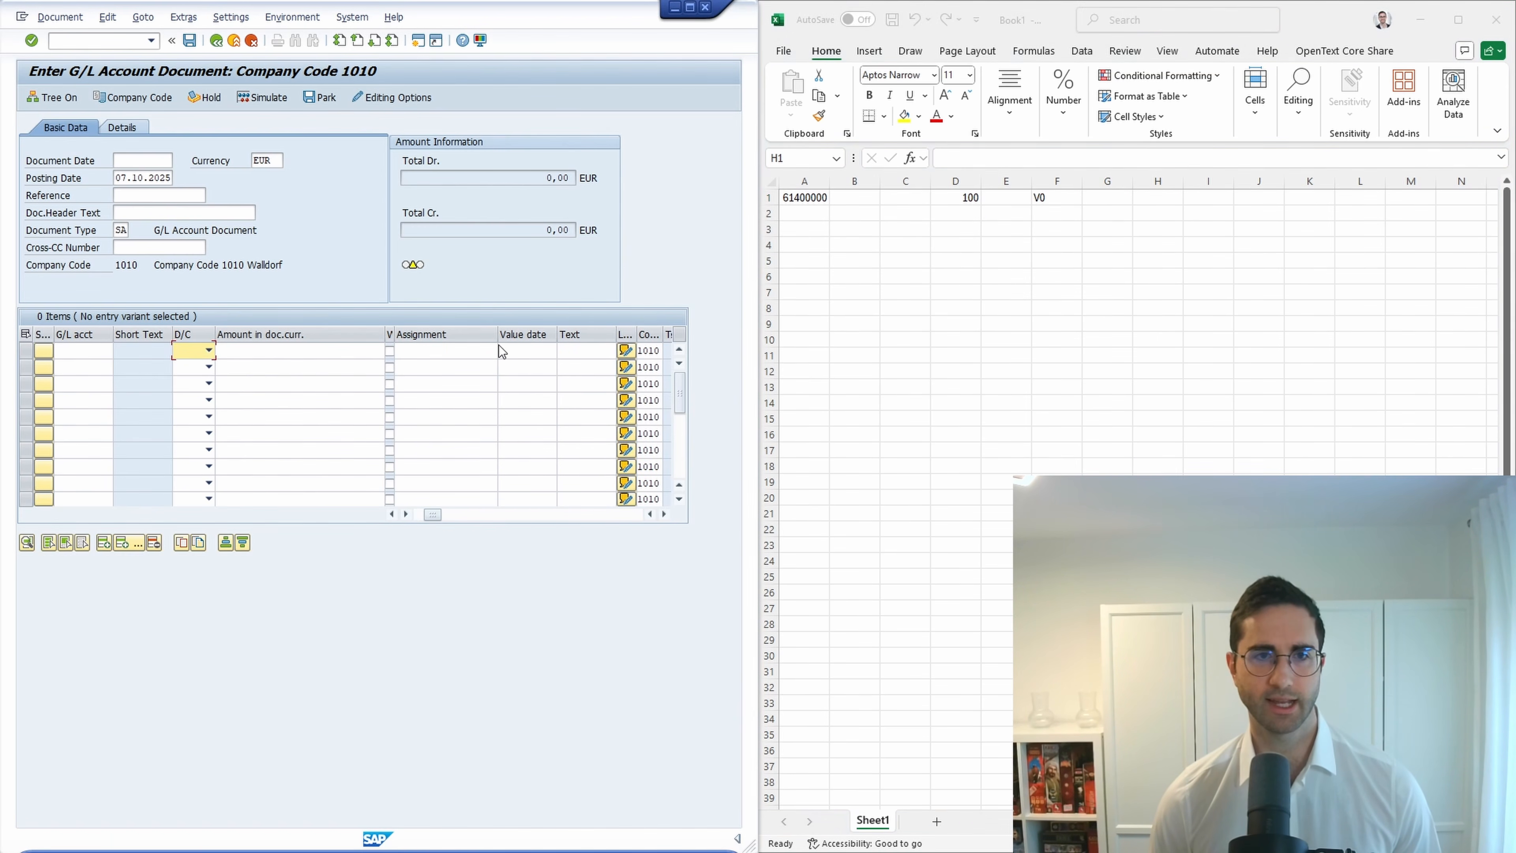
{"action": "left_click", "coordinate": [1295, 34]}
{"action": "left_click", "coordinate": [1217, 199]}
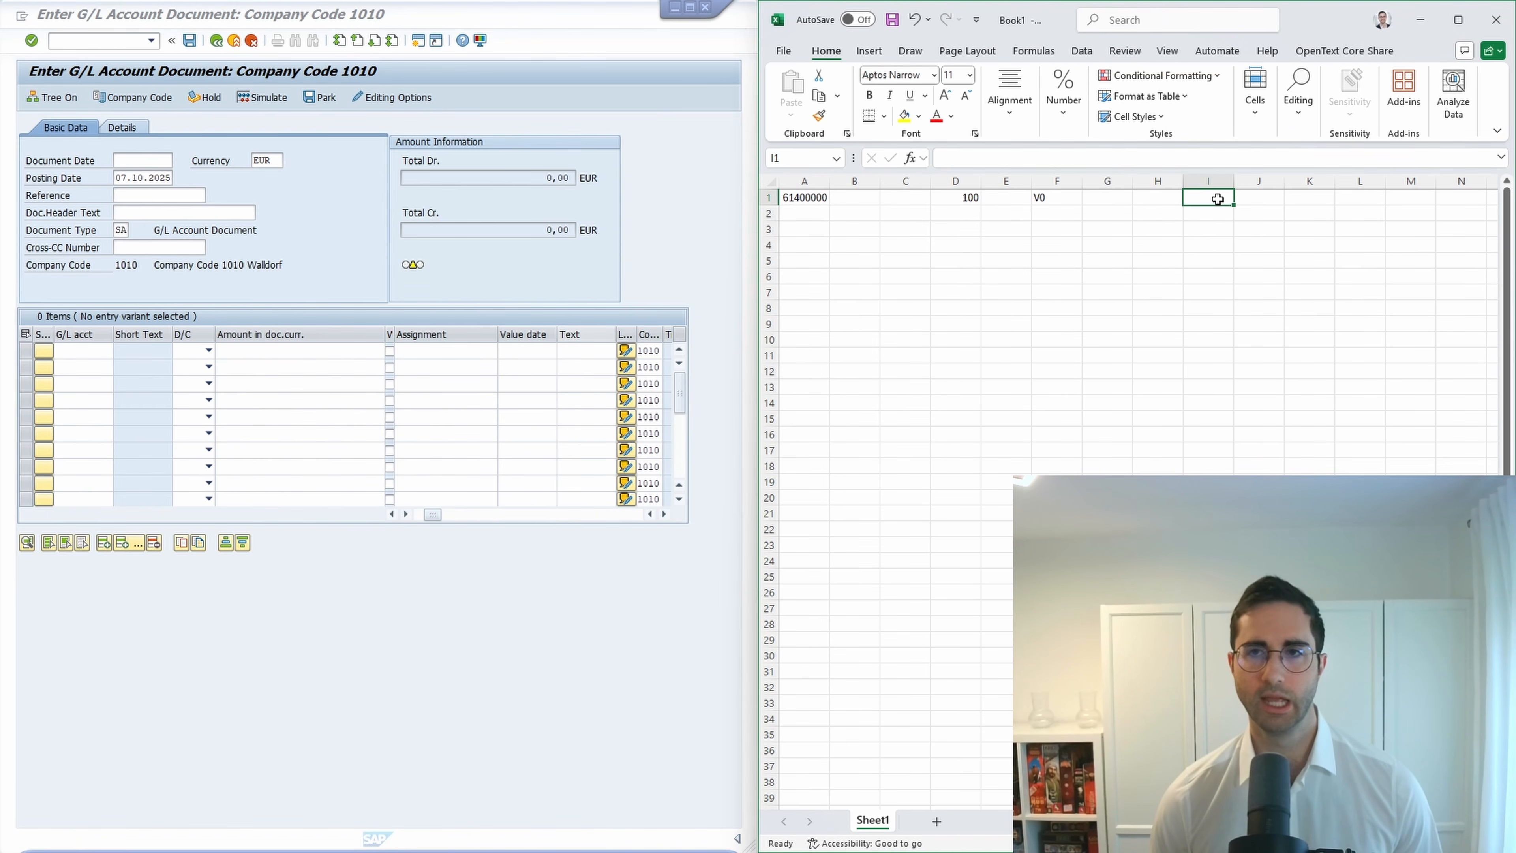
{"action": "left_click", "coordinate": [1250, 200]}
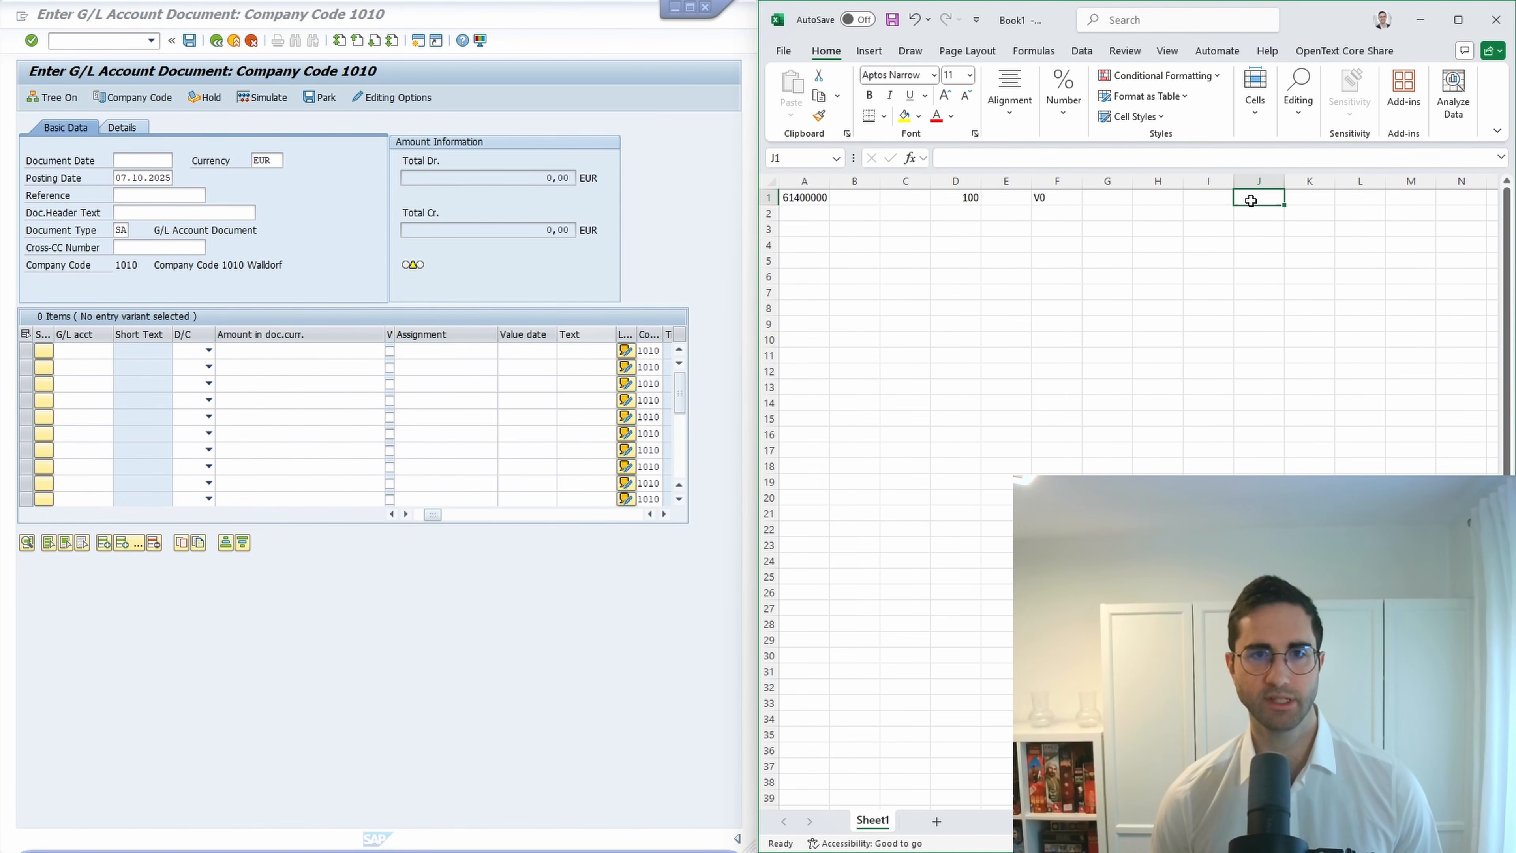
{"action": "type", "text": "Test"}
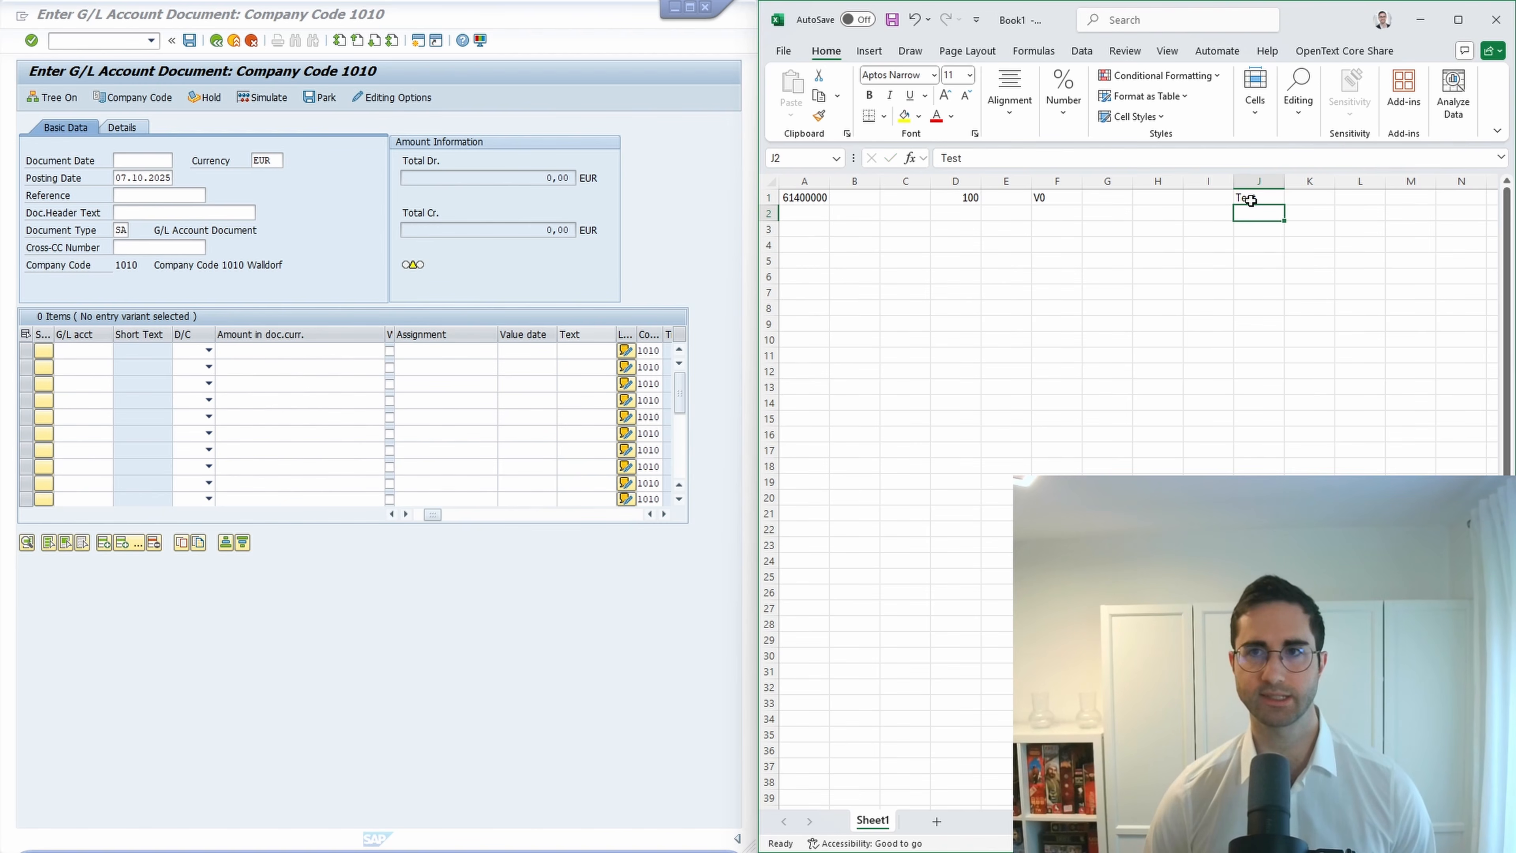
{"action": "key", "text": "Return"}
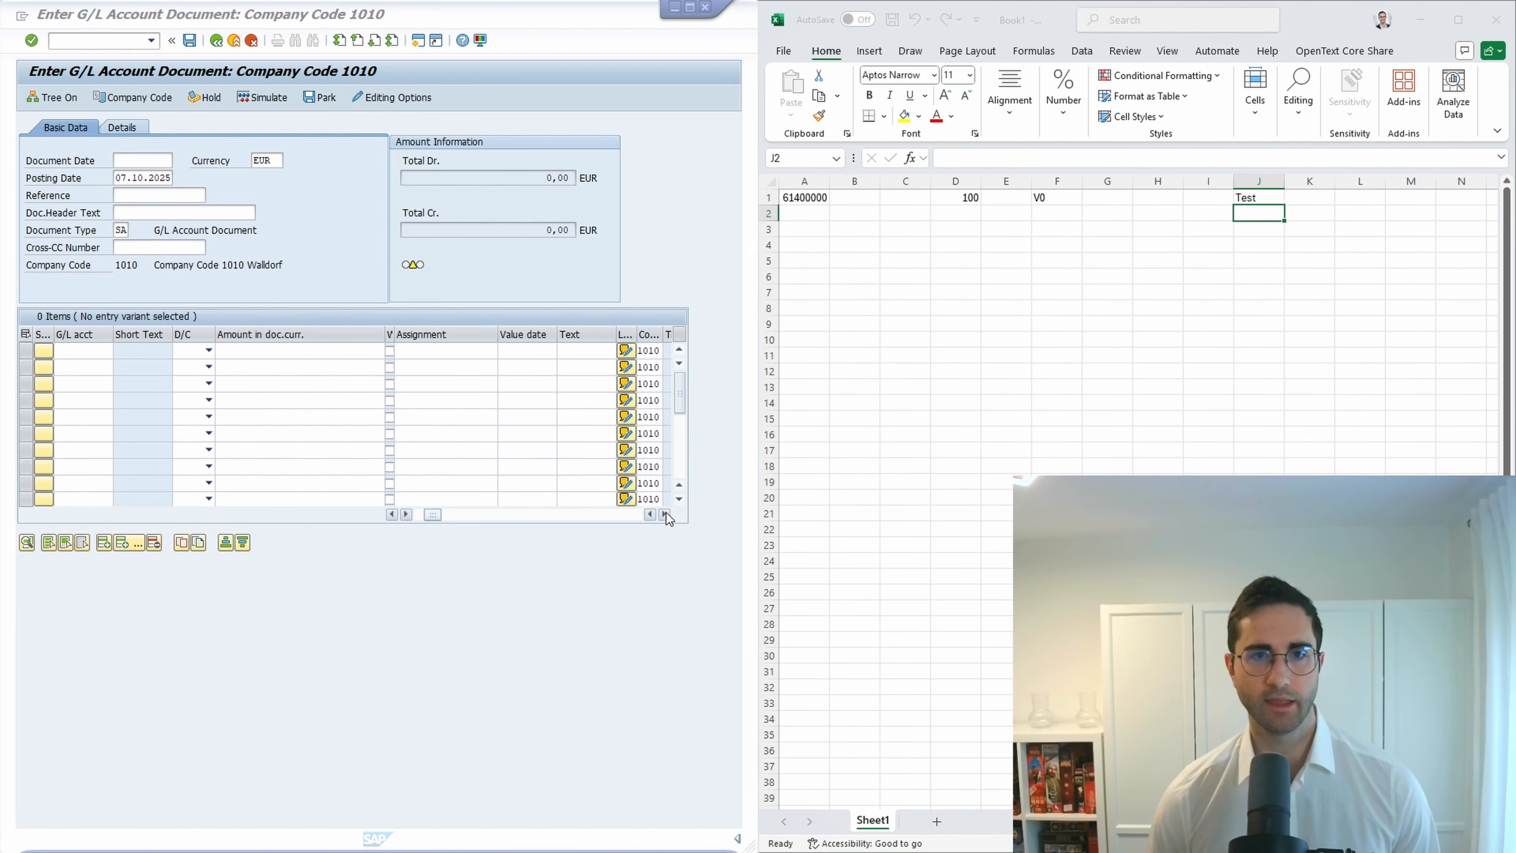
Check the SAP columns from Long Text to Cost center and paste cost center 10101301 into cell O1, leaving K1 to N1 blank.
{"action": "left_click", "coordinate": [665, 513]}
{"action": "left_click", "coordinate": [664, 513]}
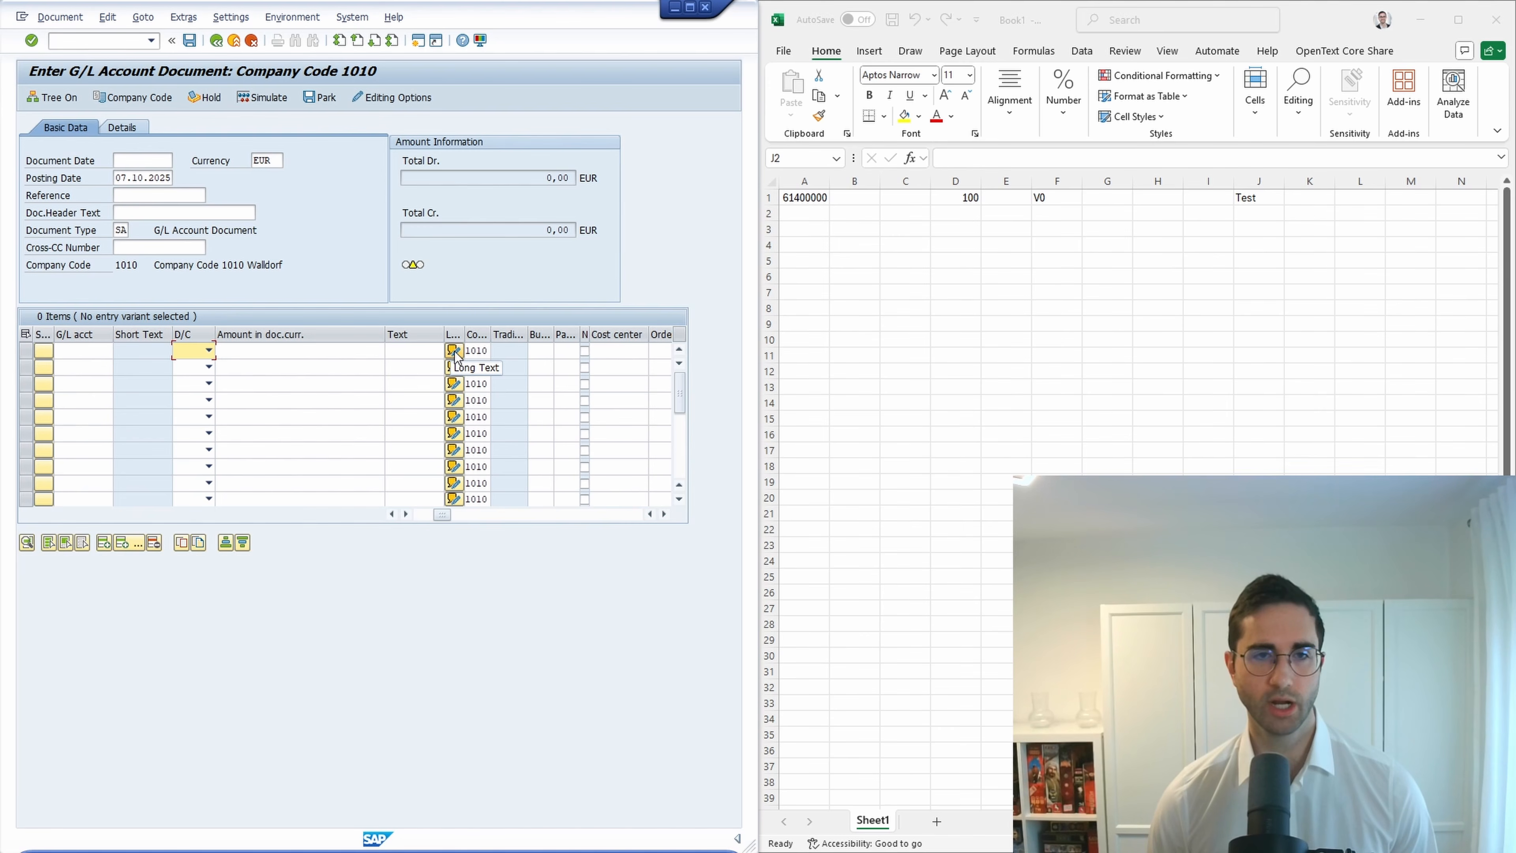
{"action": "left_click", "coordinate": [476, 349]}
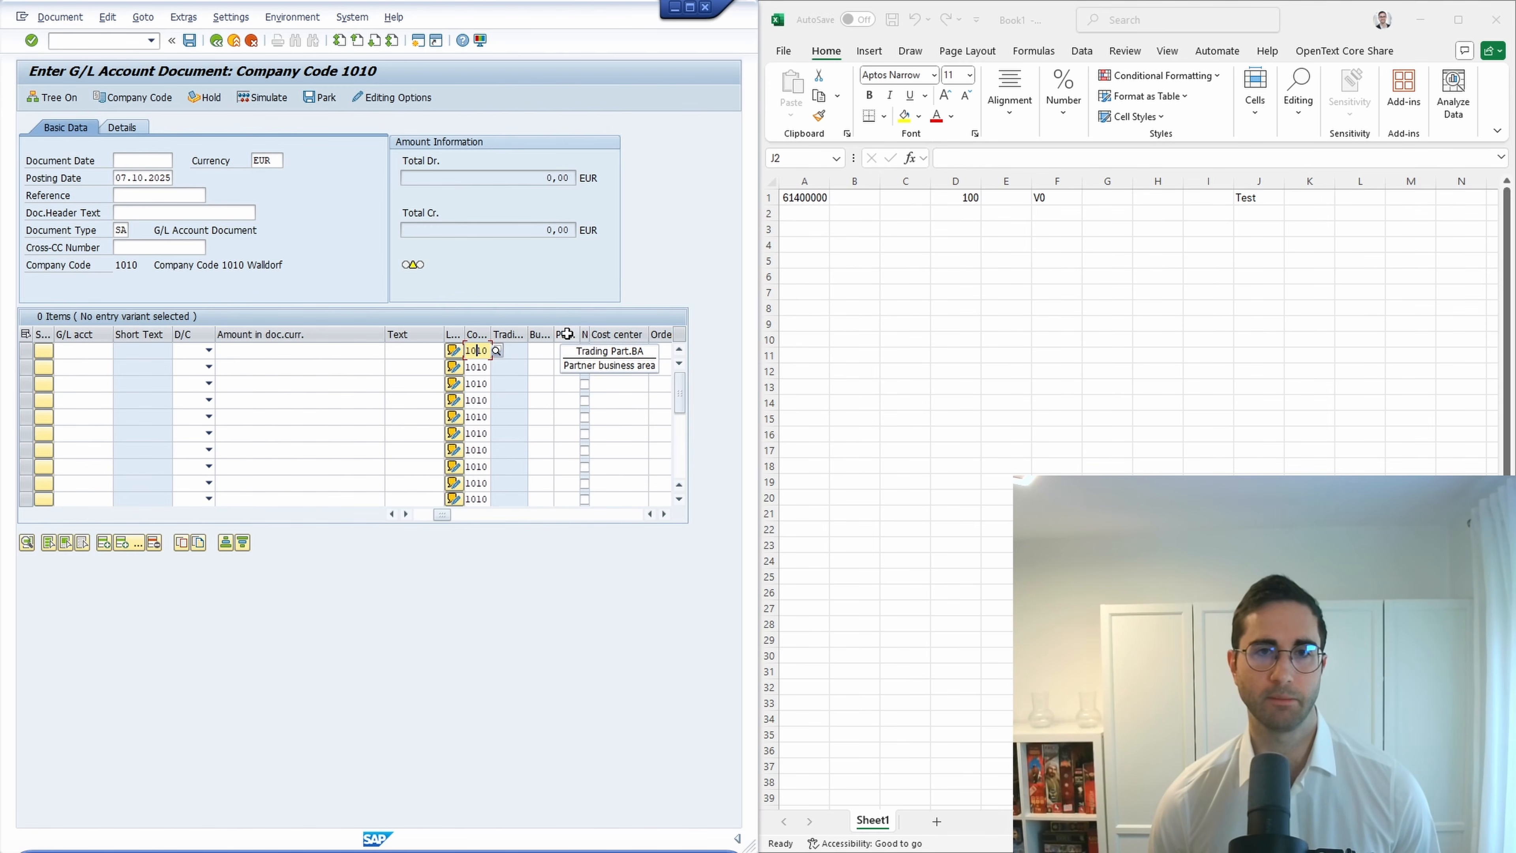
{"action": "left_click", "coordinate": [513, 350]}
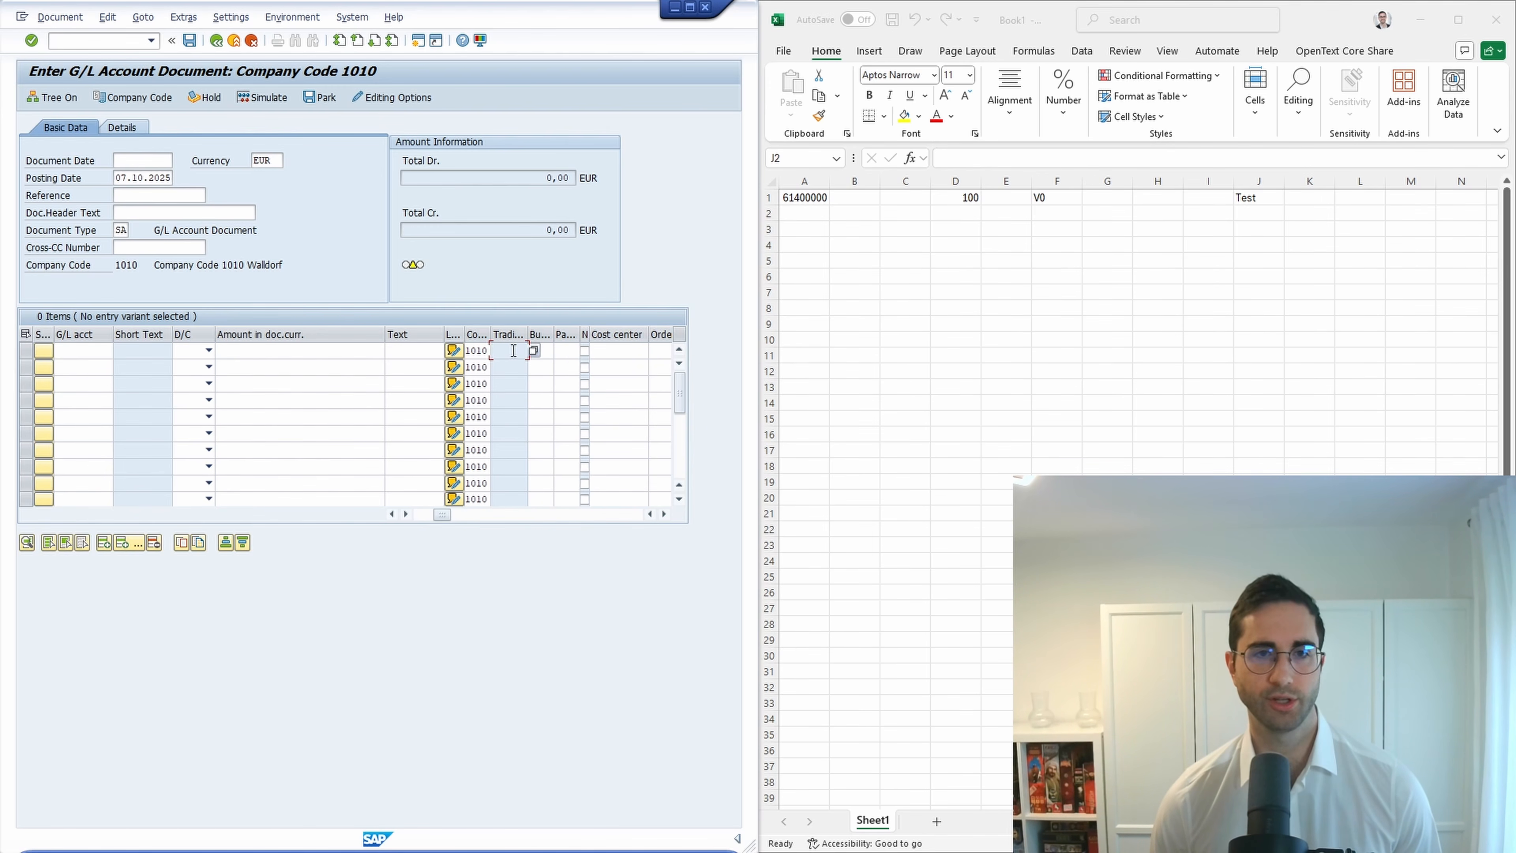
{"action": "left_click", "coordinate": [573, 351]}
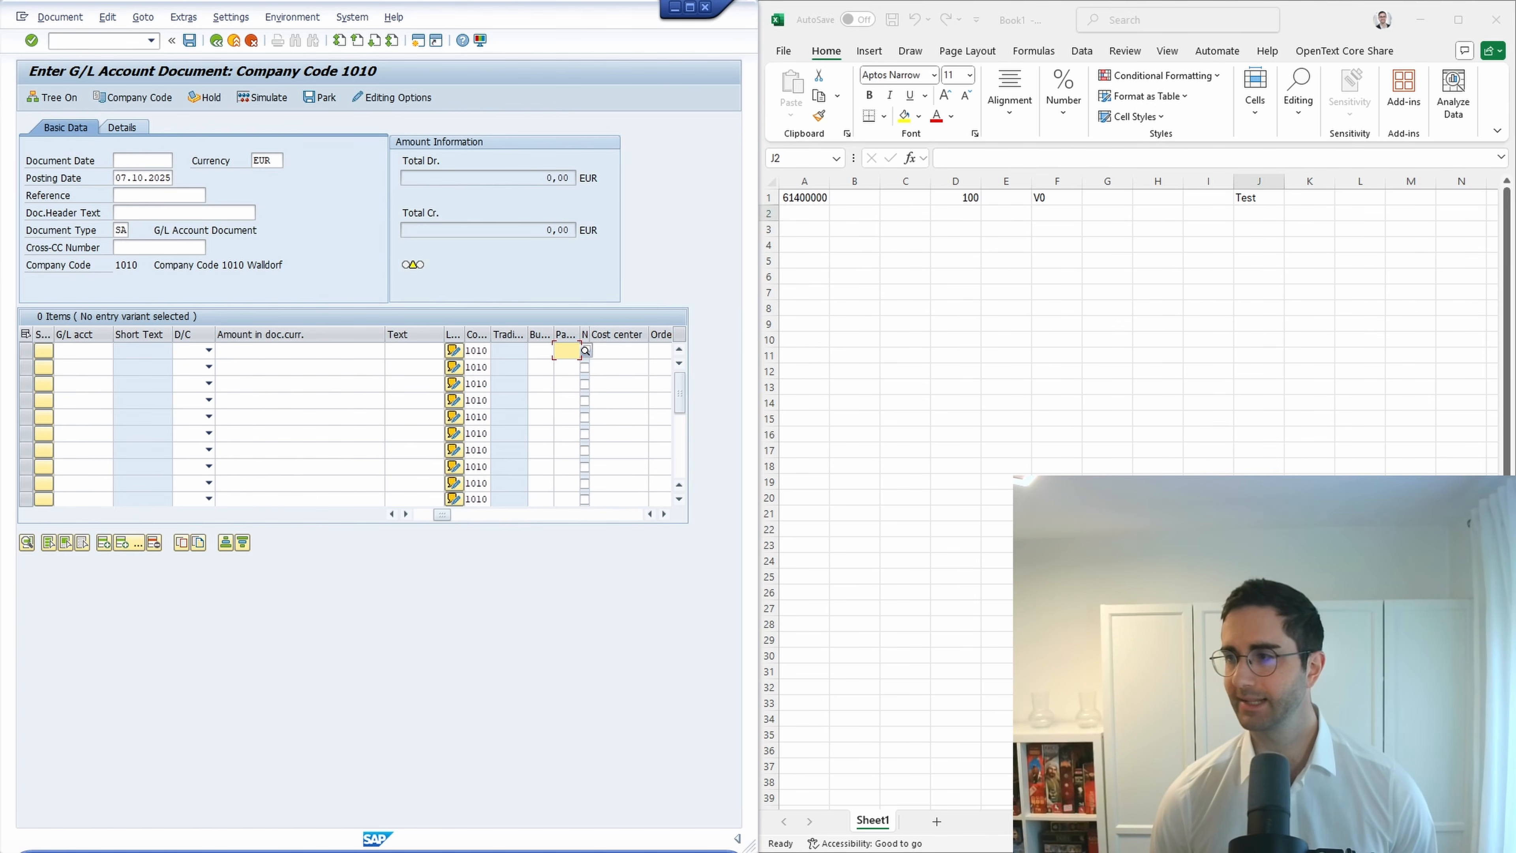
{"action": "key", "text": "ctrl+c"}
{"action": "left_click", "coordinate": [1220, 311]}
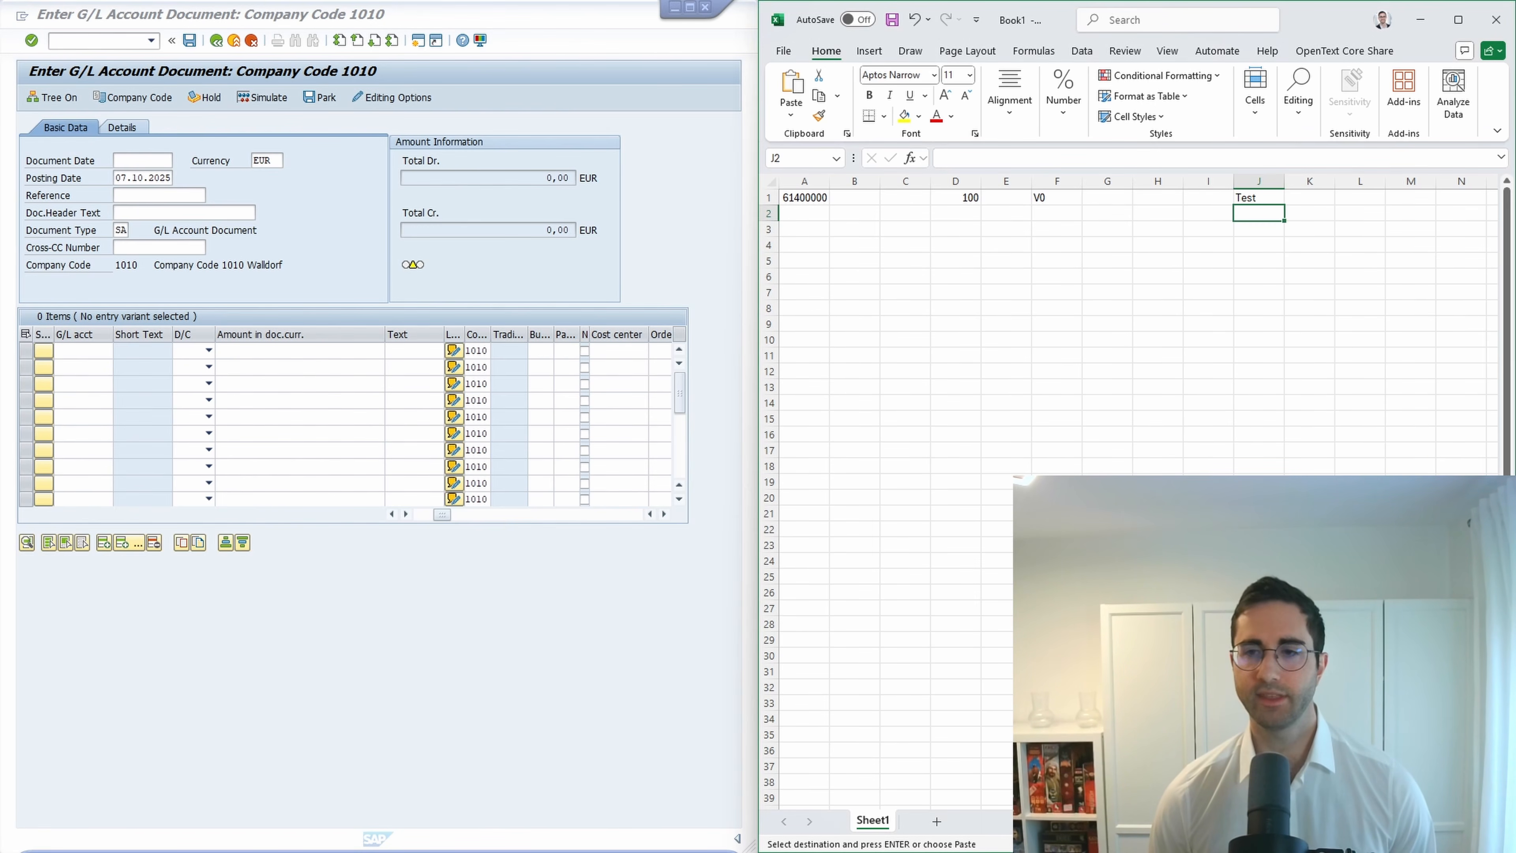
{"action": "scroll", "coordinate": [1134, 418], "scroll_direction": "right", "scroll_amount": 2}
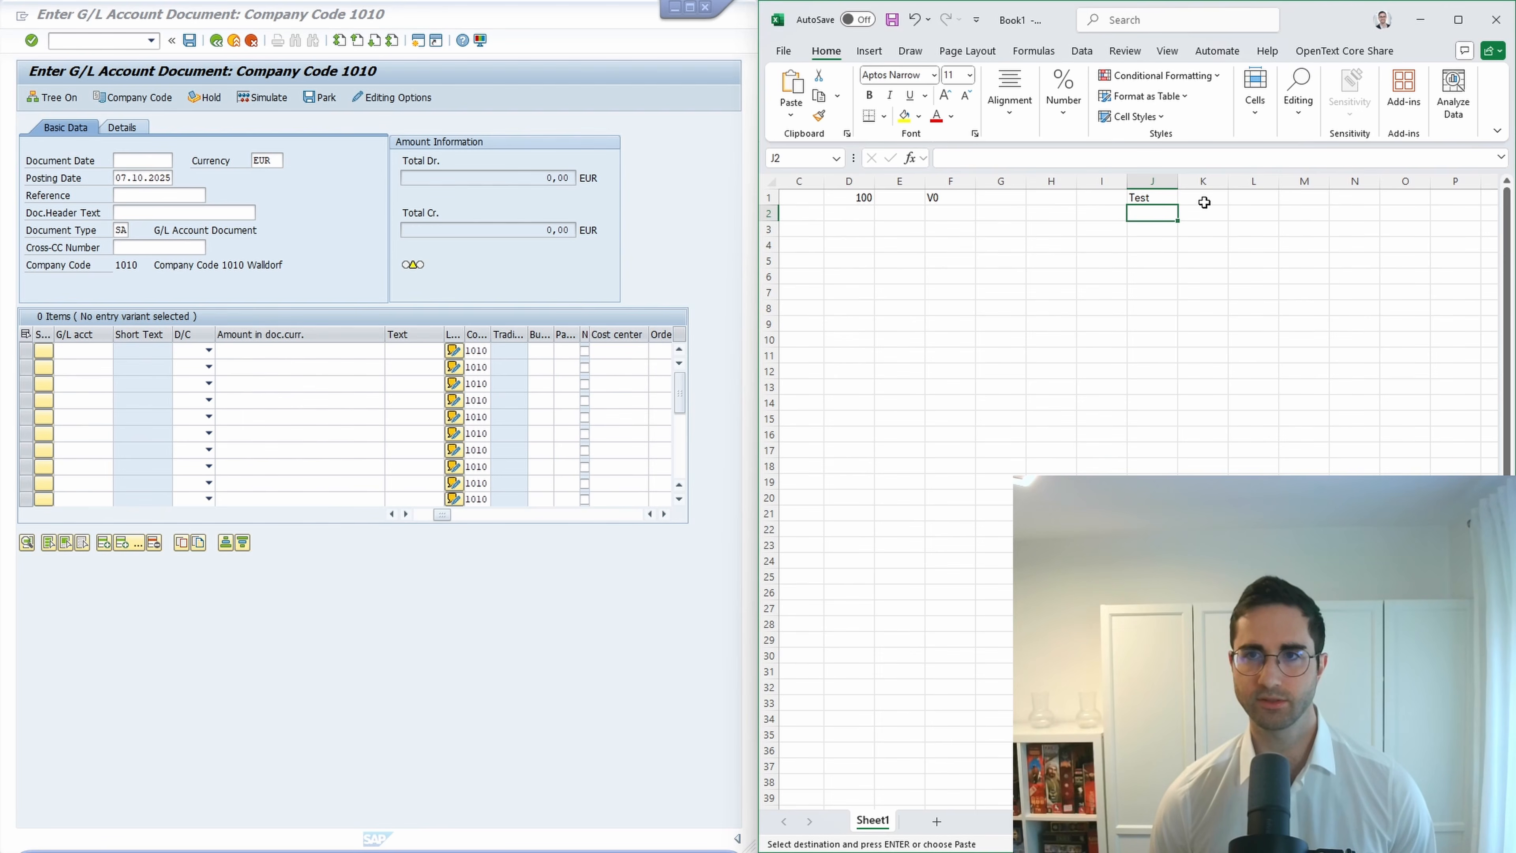
{"action": "left_click", "coordinate": [1204, 203]}
{"action": "left_click", "coordinate": [1240, 202]}
{"action": "left_click", "coordinate": [1322, 201]}
{"action": "left_click", "coordinate": [1350, 201]}
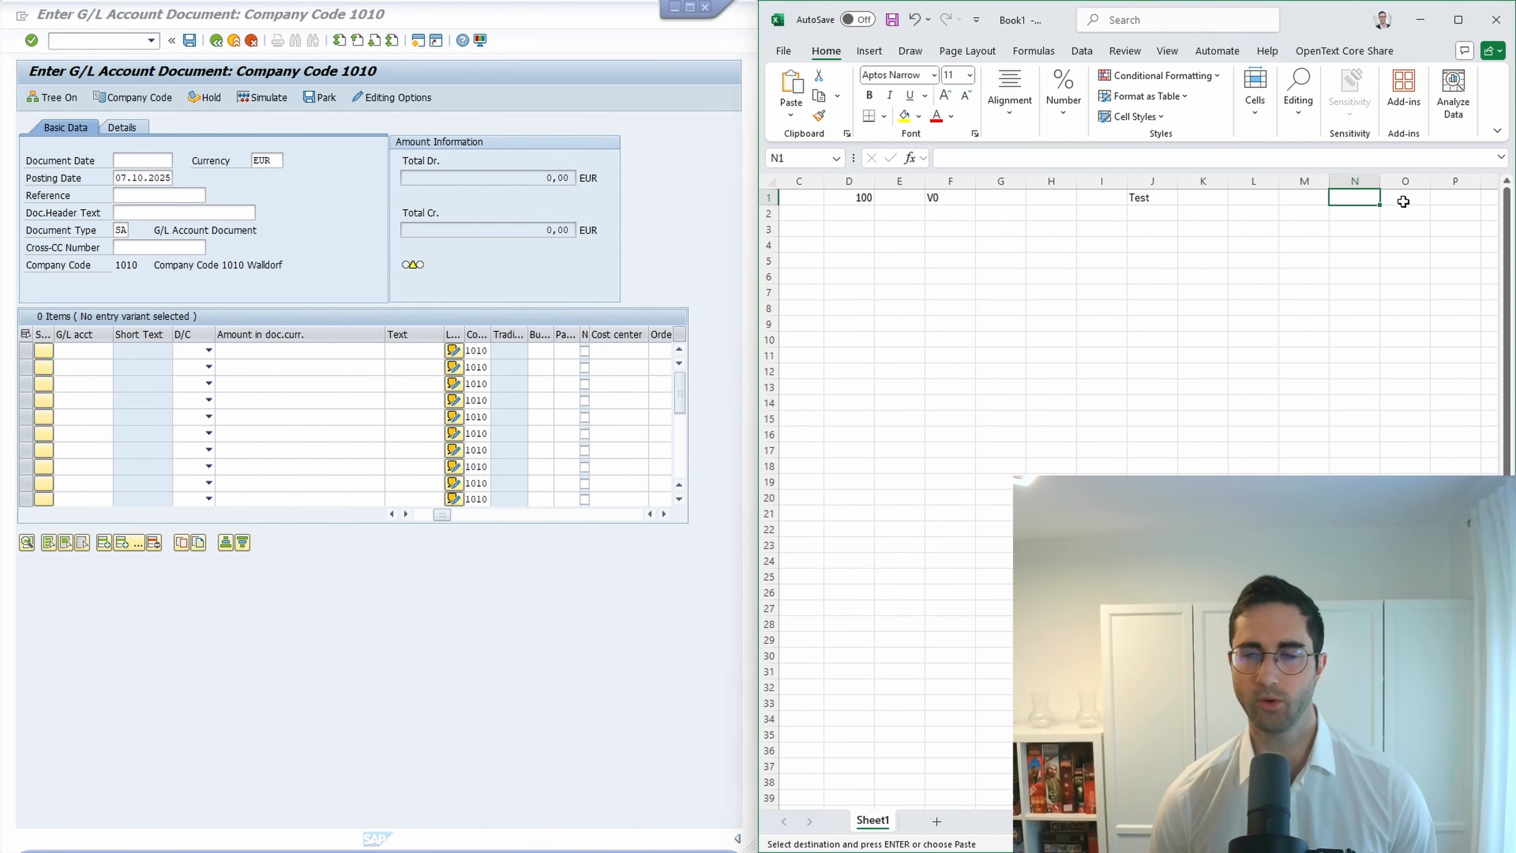
{"action": "left_click", "coordinate": [1403, 202]}
{"action": "key", "text": "ctrl+v"}
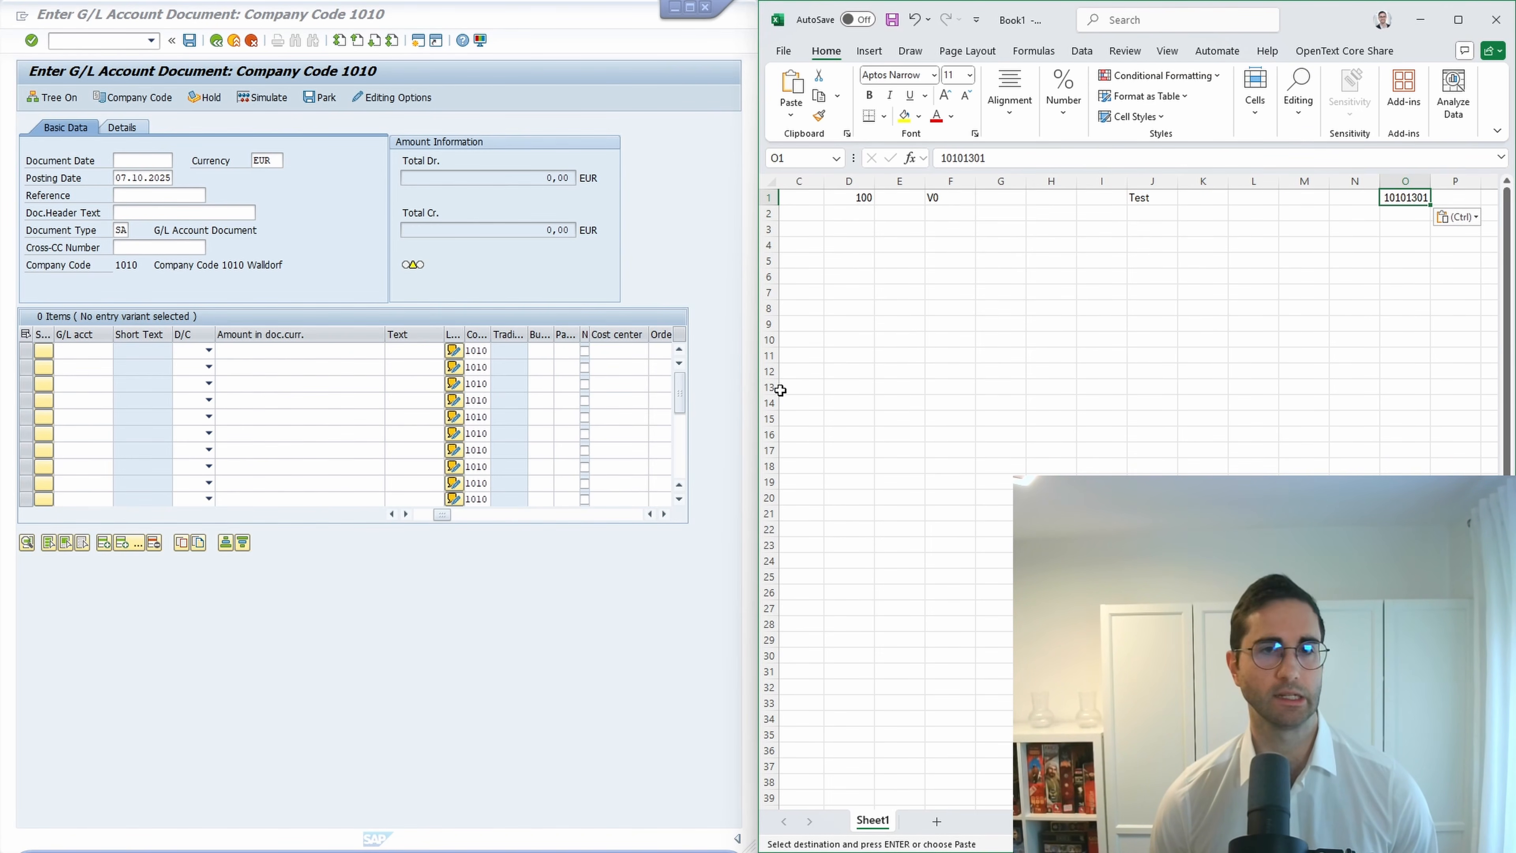
Copy the line item in A1:O1 and paste it into rows 2, 3 and 4.
{"action": "left_click_drag", "start_coordinate": [1401, 198], "coordinate": [758, 197]}
{"action": "key", "text": "ctrl+c"}
{"action": "left_click", "coordinate": [814, 213]}
{"action": "key", "text": "ctrl+v"}
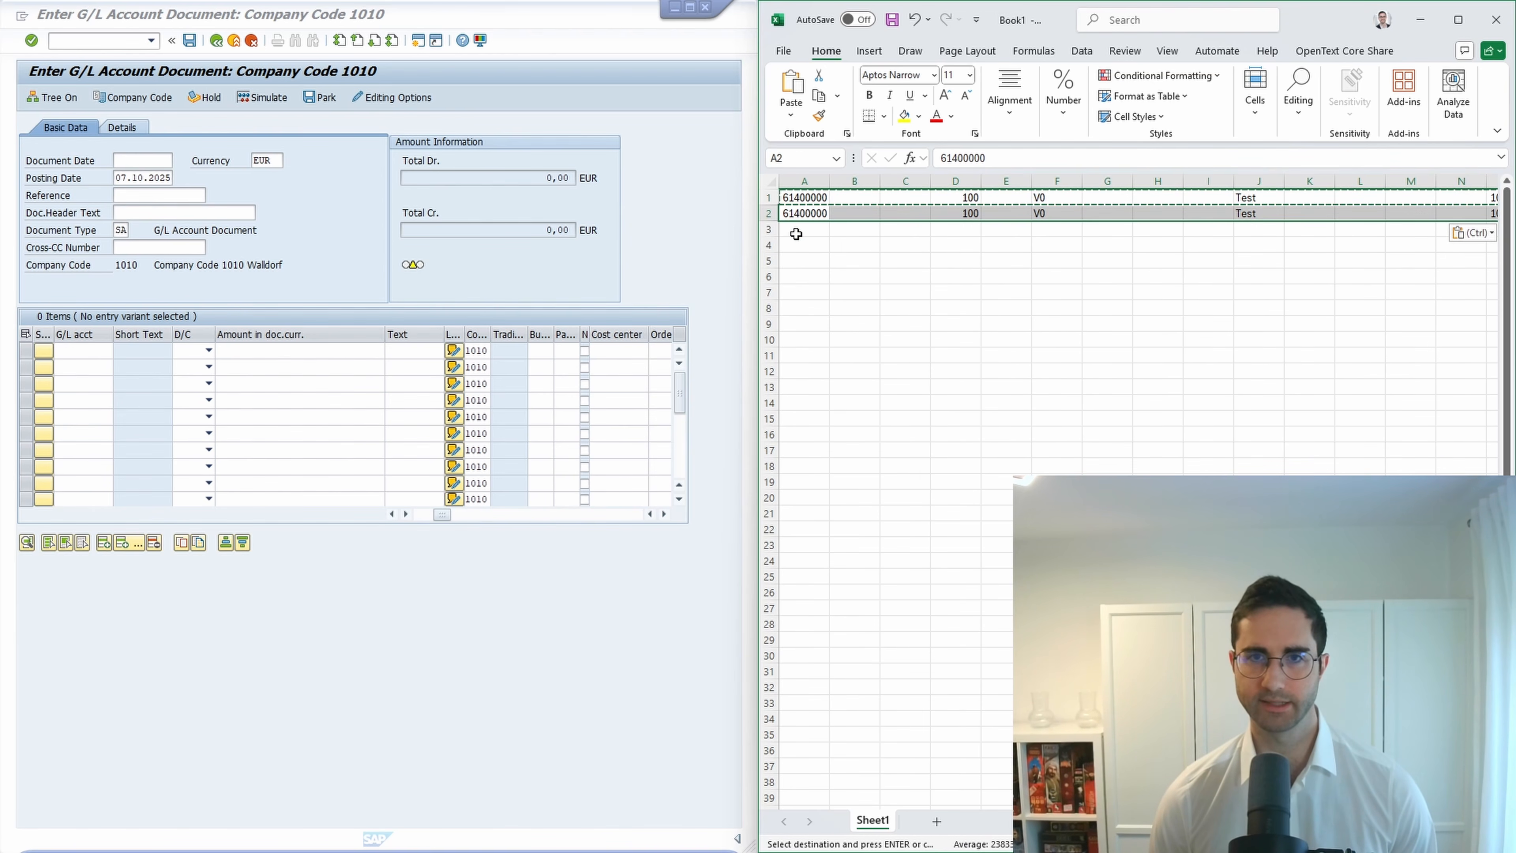
{"action": "left_click", "coordinate": [800, 229]}
{"action": "key", "text": "ctrl+v"}
{"action": "left_click", "coordinate": [800, 245]}
{"action": "key", "text": "ctrl+v"}
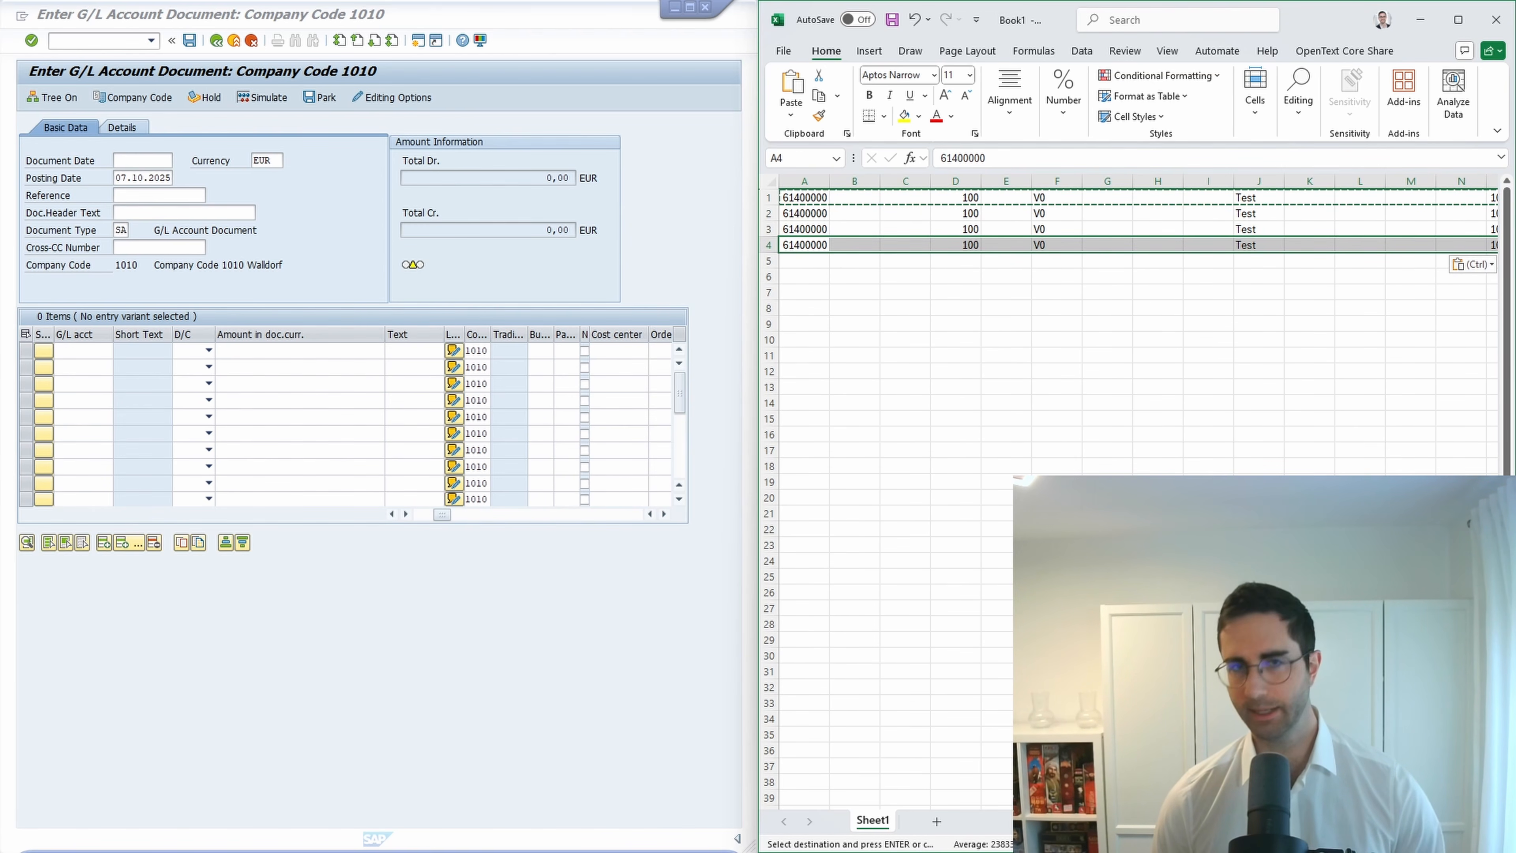
Select the four line items in A1:O4 of the worksheet and copy them.
{"action": "key", "text": "alt+Tab"}
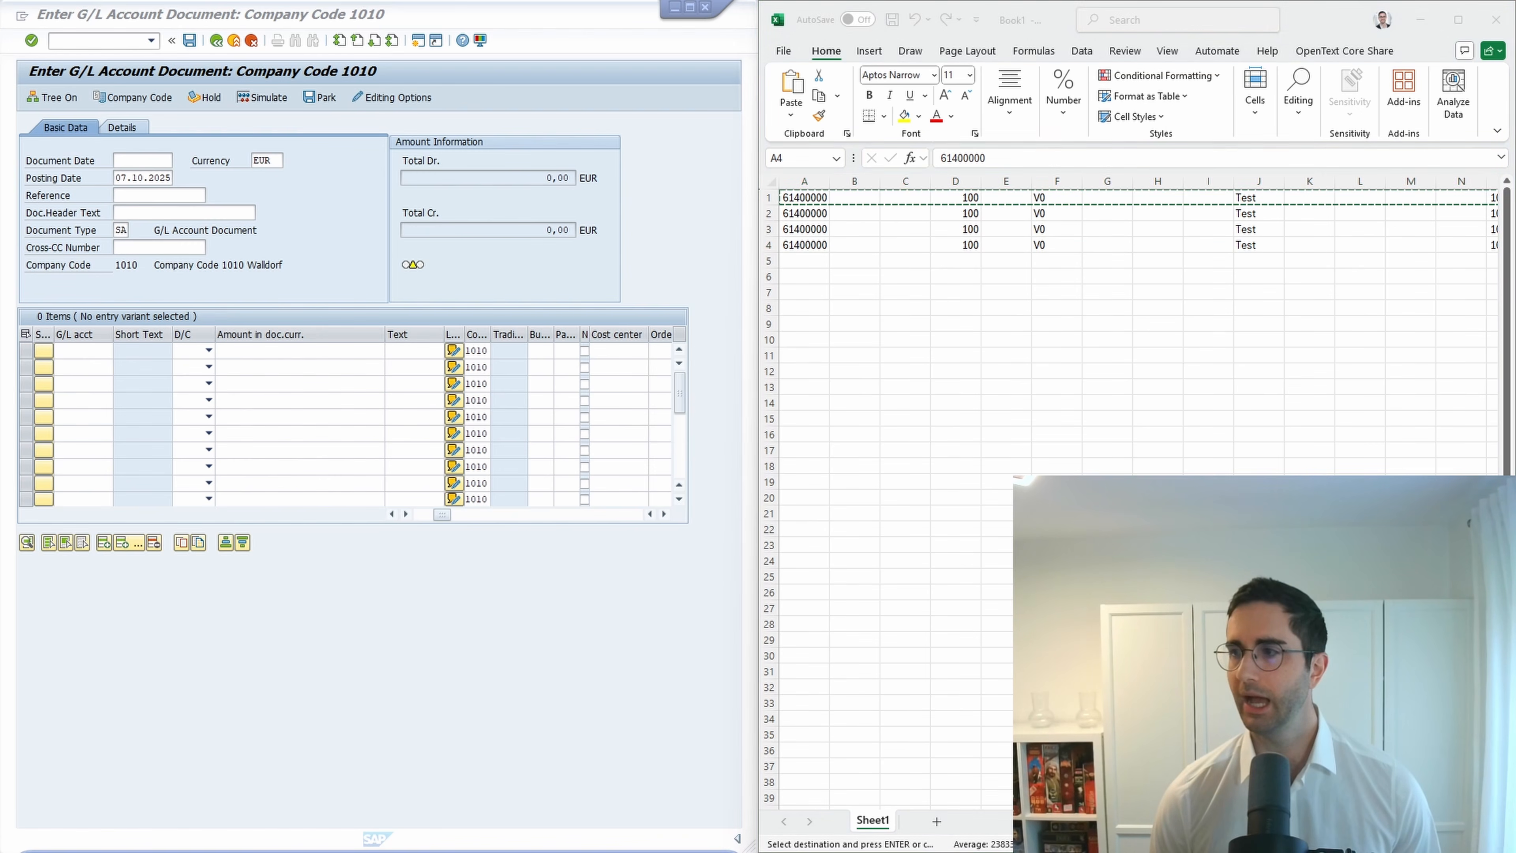
{"action": "key", "text": "alt+Tab"}
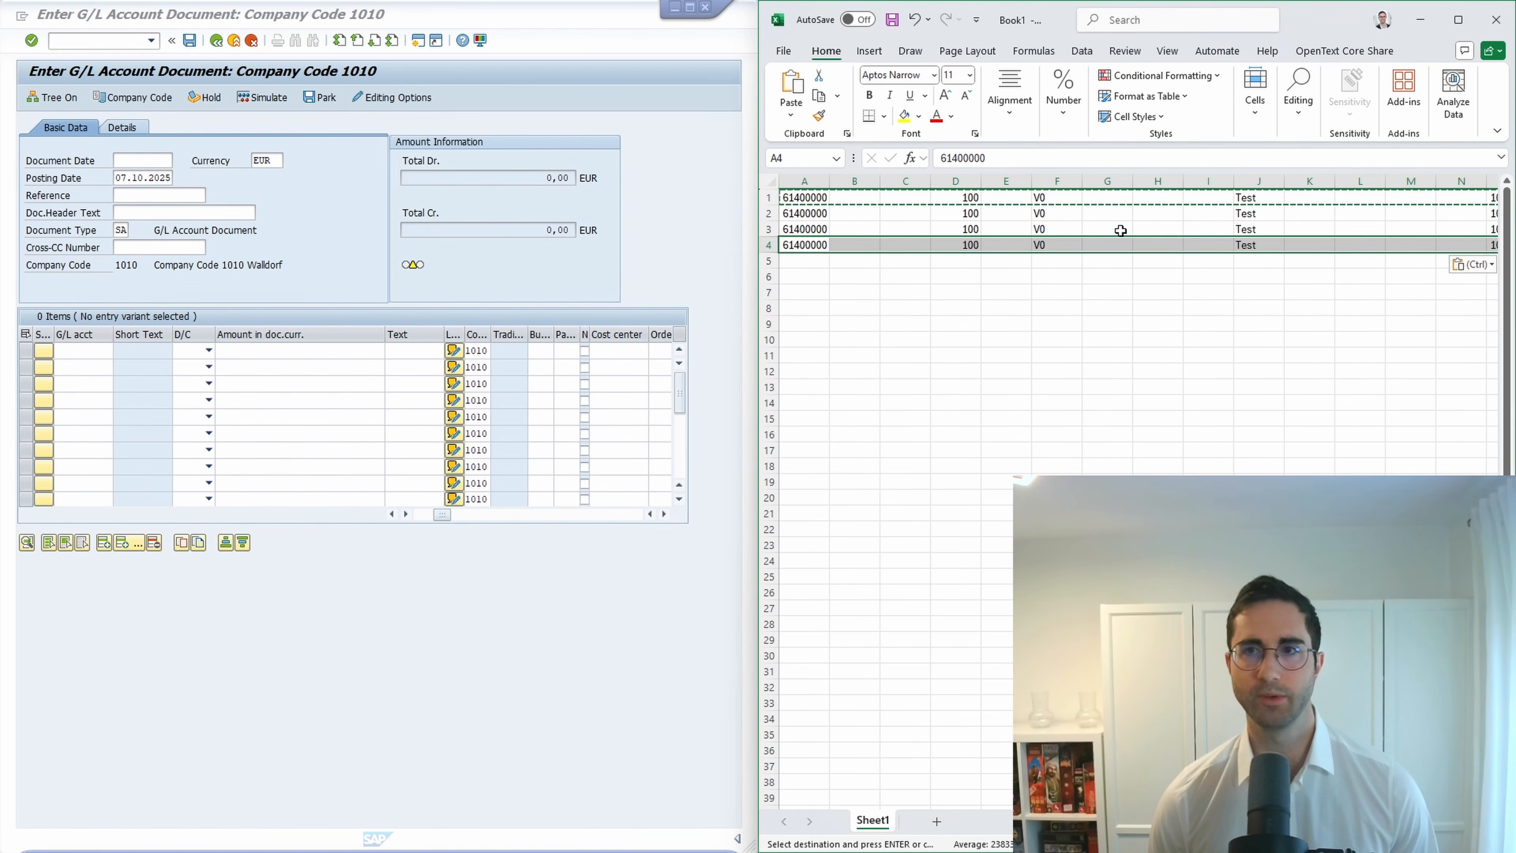
{"action": "scroll", "coordinate": [1134, 227], "scroll_direction": "right", "scroll_amount": 2}
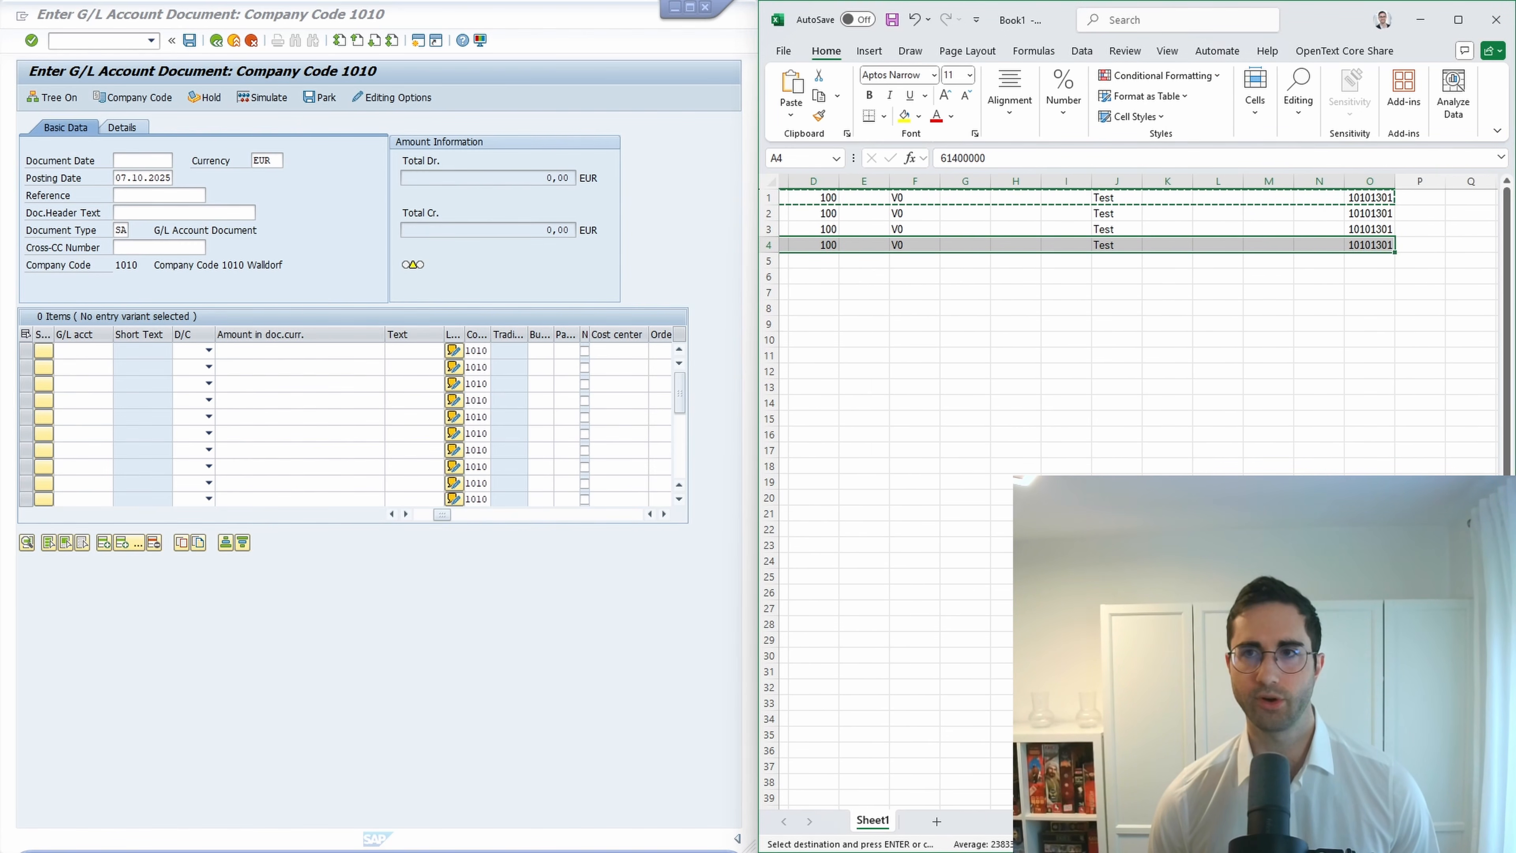
{"action": "scroll", "coordinate": [1133, 227], "scroll_direction": "left", "scroll_amount": 2}
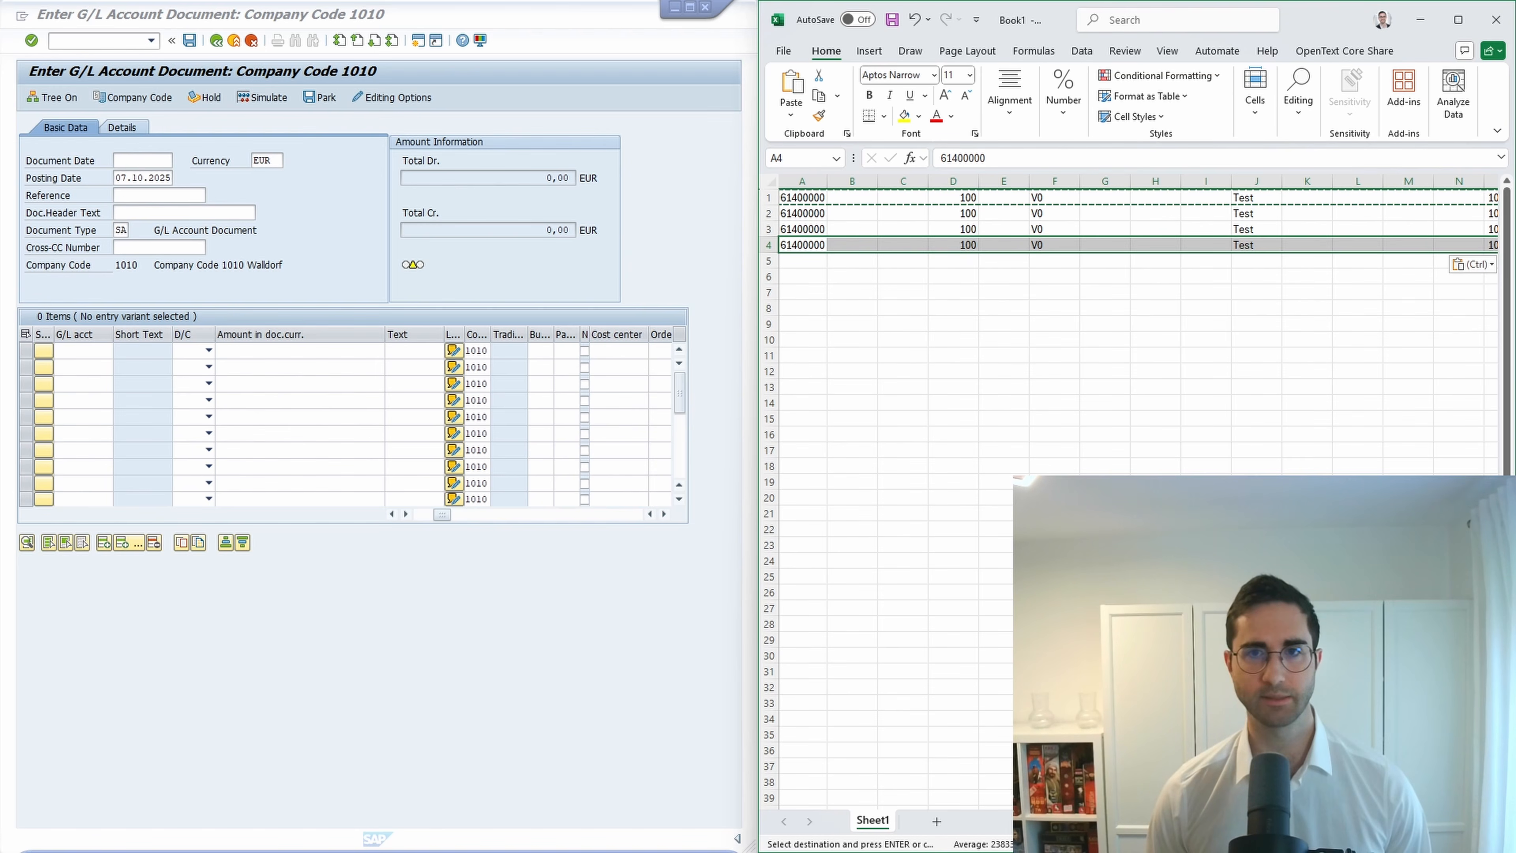
{"action": "left_click_drag", "start_coordinate": [802, 198], "coordinate": [1470, 242]}
{"action": "key", "text": "ctrl+v"}
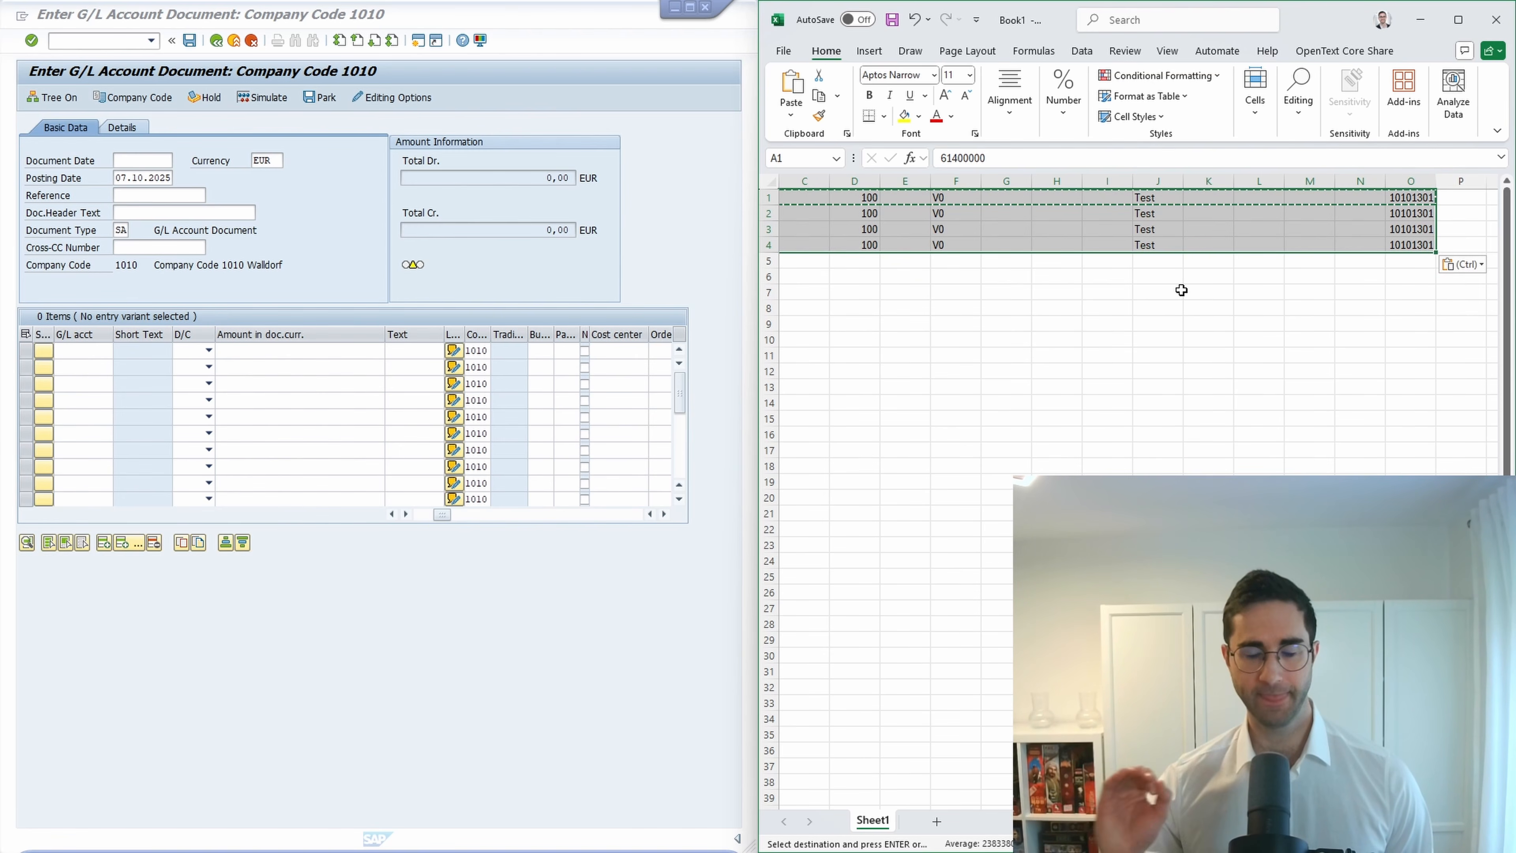
{"action": "key", "text": "ctrl+c"}
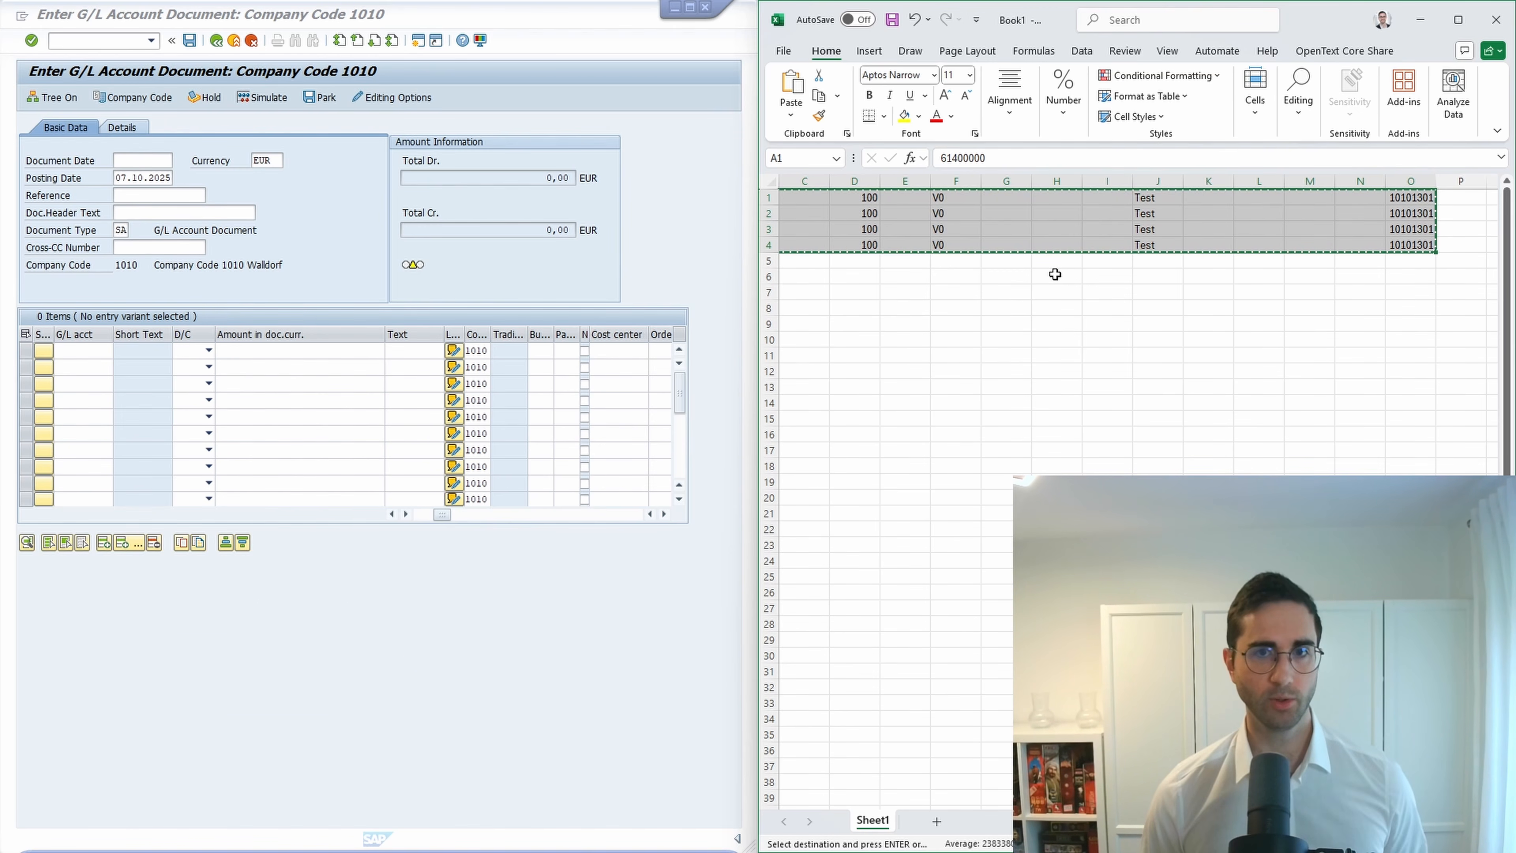
Switch to the SAP document and paste the four copied line items starting at the first G/L account field.
{"action": "left_click", "coordinate": [71, 351]}
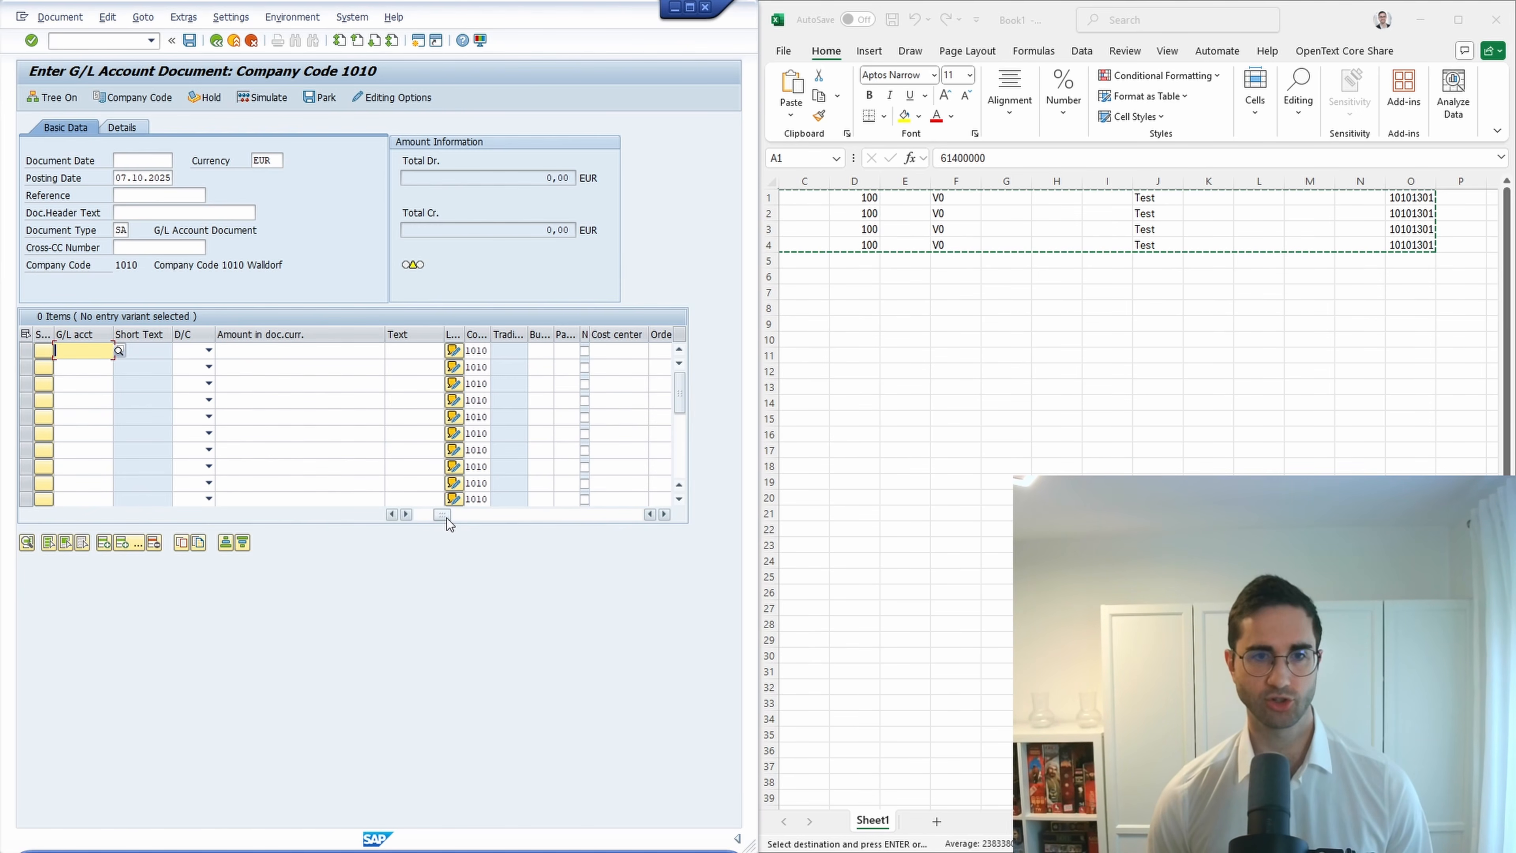
{"action": "left_click_drag", "start_coordinate": [442, 515], "coordinate": [403, 514]}
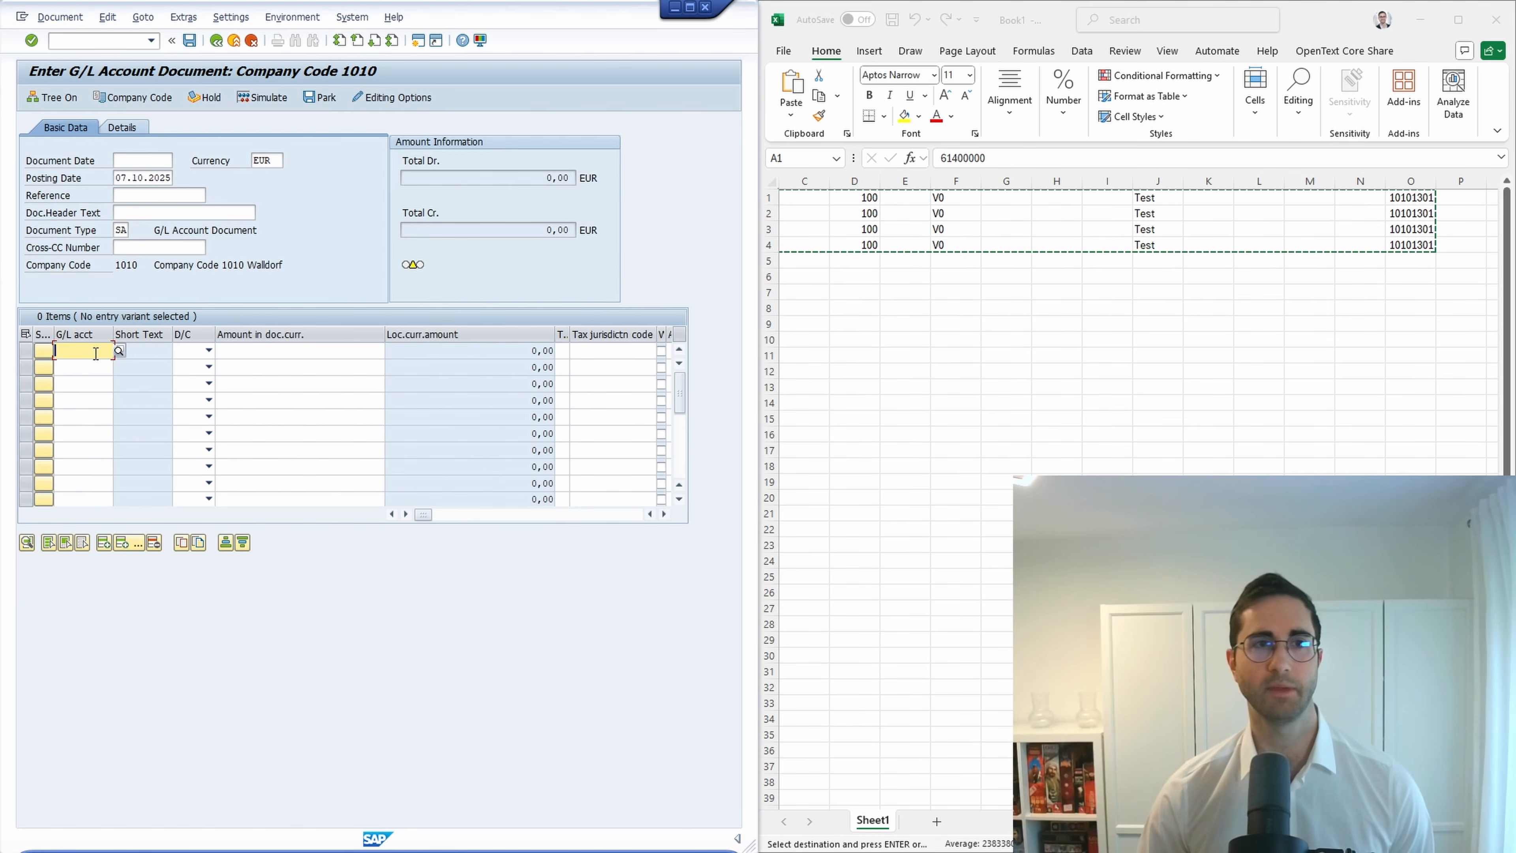
{"action": "key", "text": "ctrl+v"}
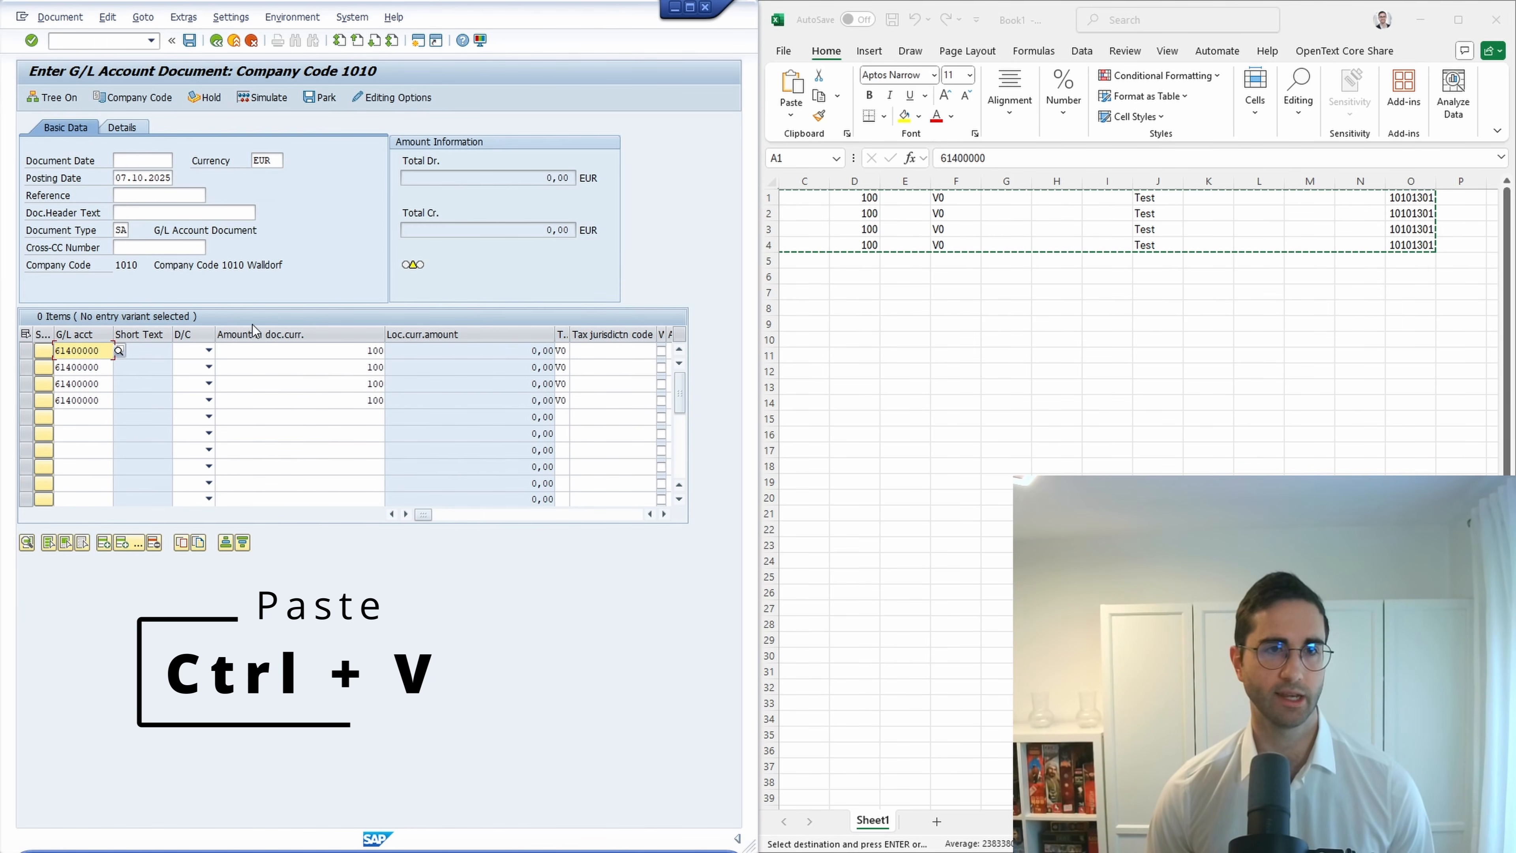
Check the pasted line items in SAP across all columns from the tax code to Cost center.
{"action": "left_click", "coordinate": [664, 514]}
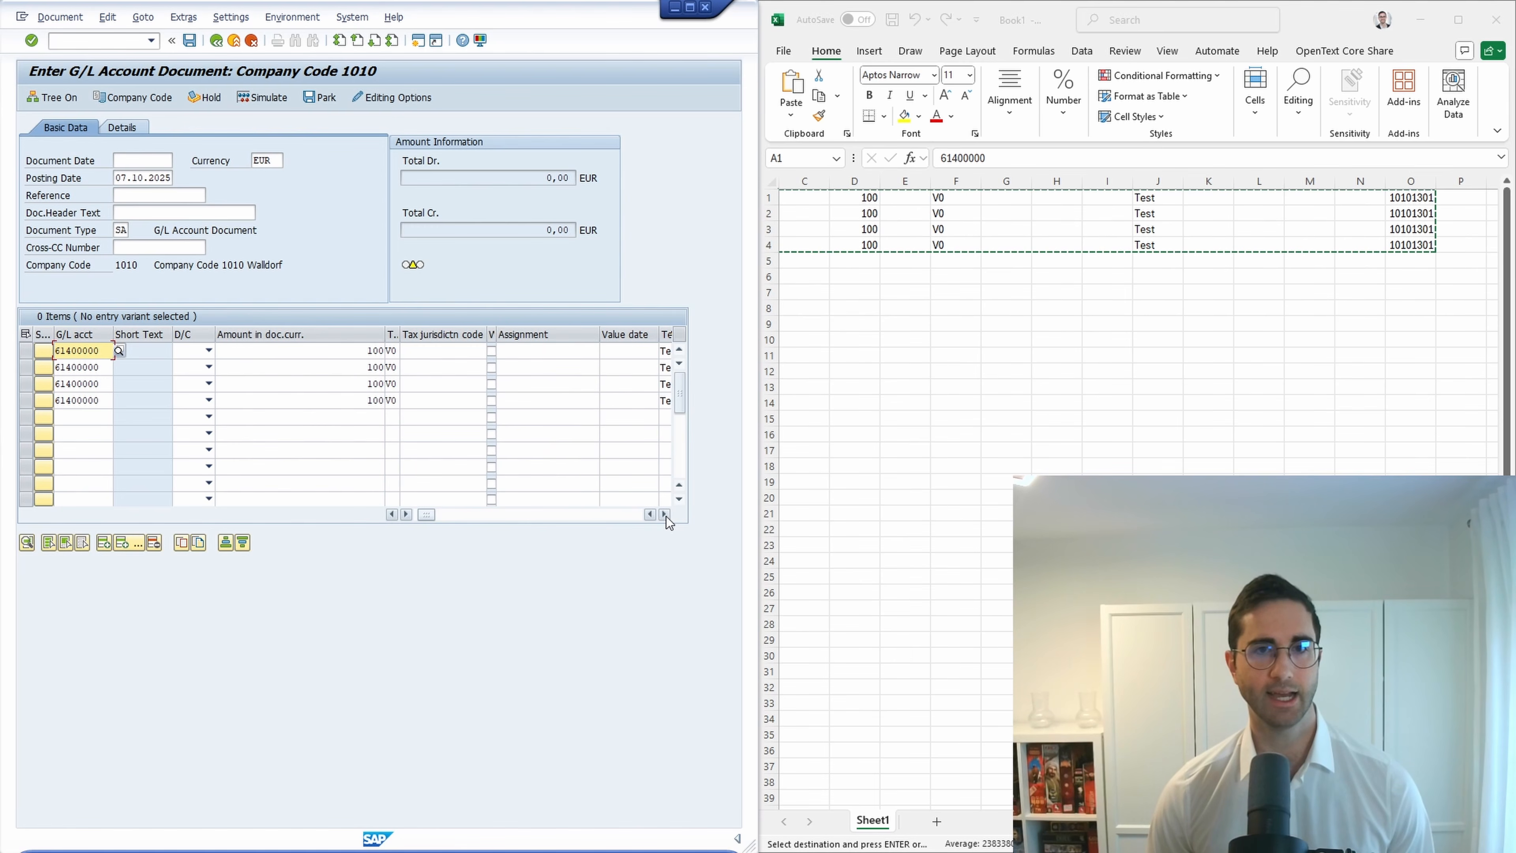
{"action": "left_click", "coordinate": [664, 514]}
{"action": "left_click", "coordinate": [665, 514]}
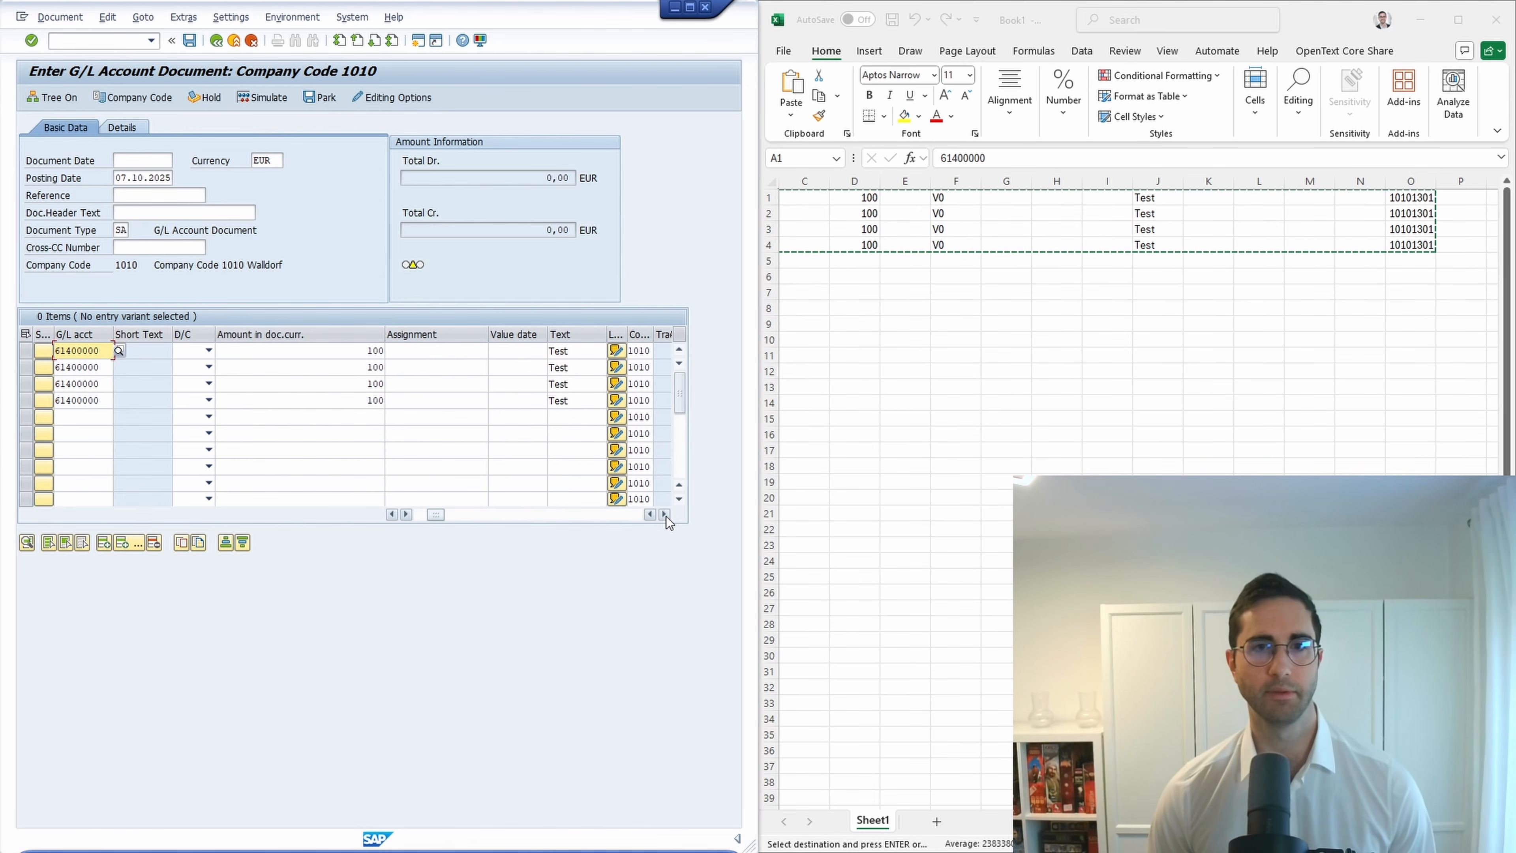
{"action": "left_click", "coordinate": [664, 514]}
{"action": "left_click", "coordinate": [664, 514]}
{"action": "left_click", "coordinate": [664, 514]}
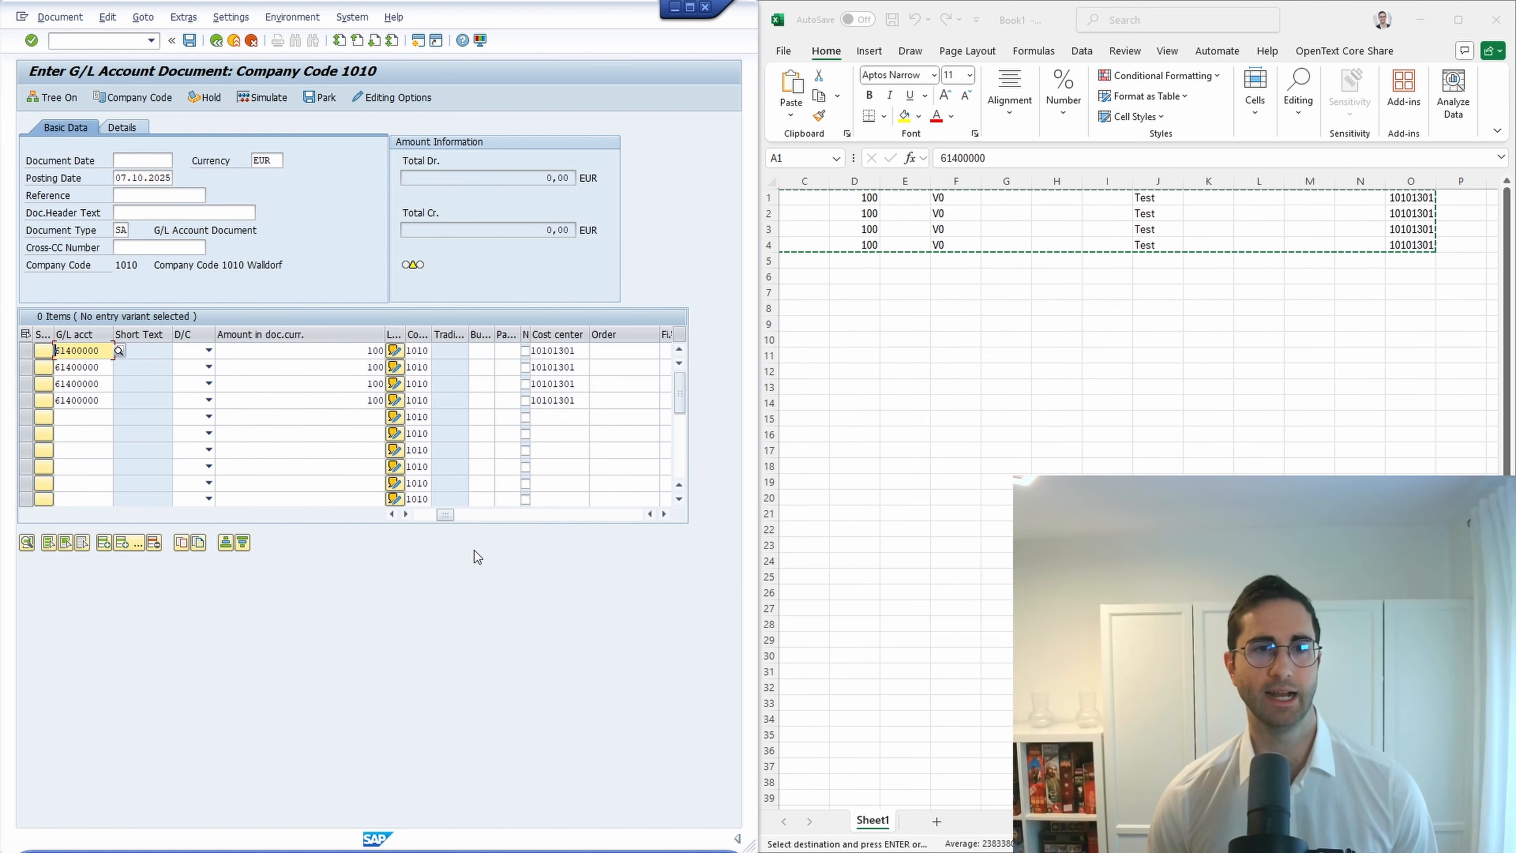
{"action": "left_click_drag", "start_coordinate": [443, 515], "coordinate": [399, 514]}
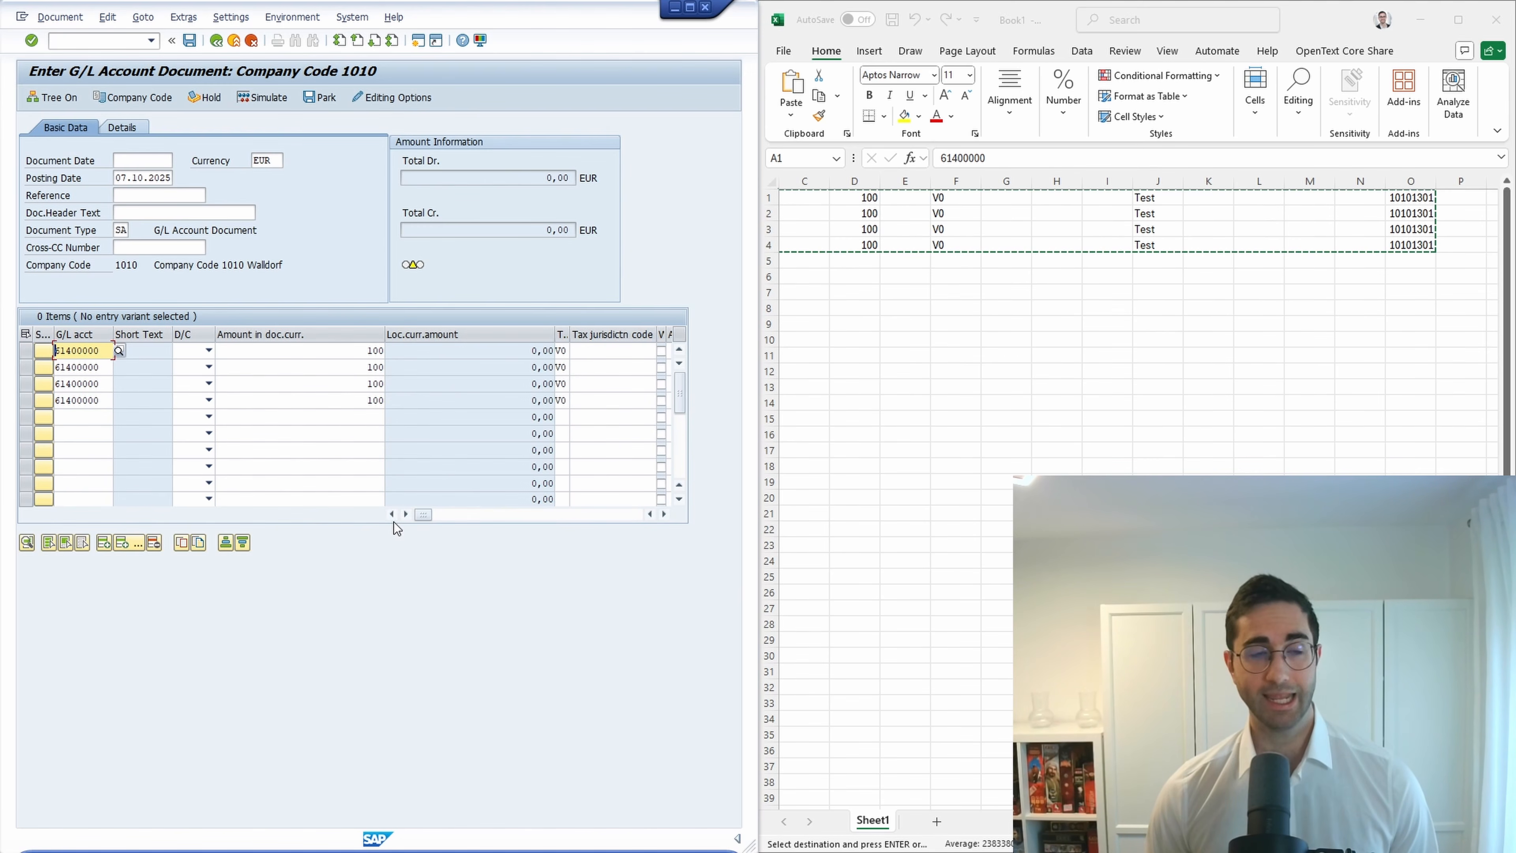
Go through the G/L account lines from the second to the last visible one to check how many rows one paste can fill.
{"action": "left_click", "coordinate": [76, 366]}
{"action": "left_click", "coordinate": [77, 384]}
{"action": "left_click", "coordinate": [78, 400]}
{"action": "left_click", "coordinate": [79, 416]}
{"action": "left_click", "coordinate": [80, 431]}
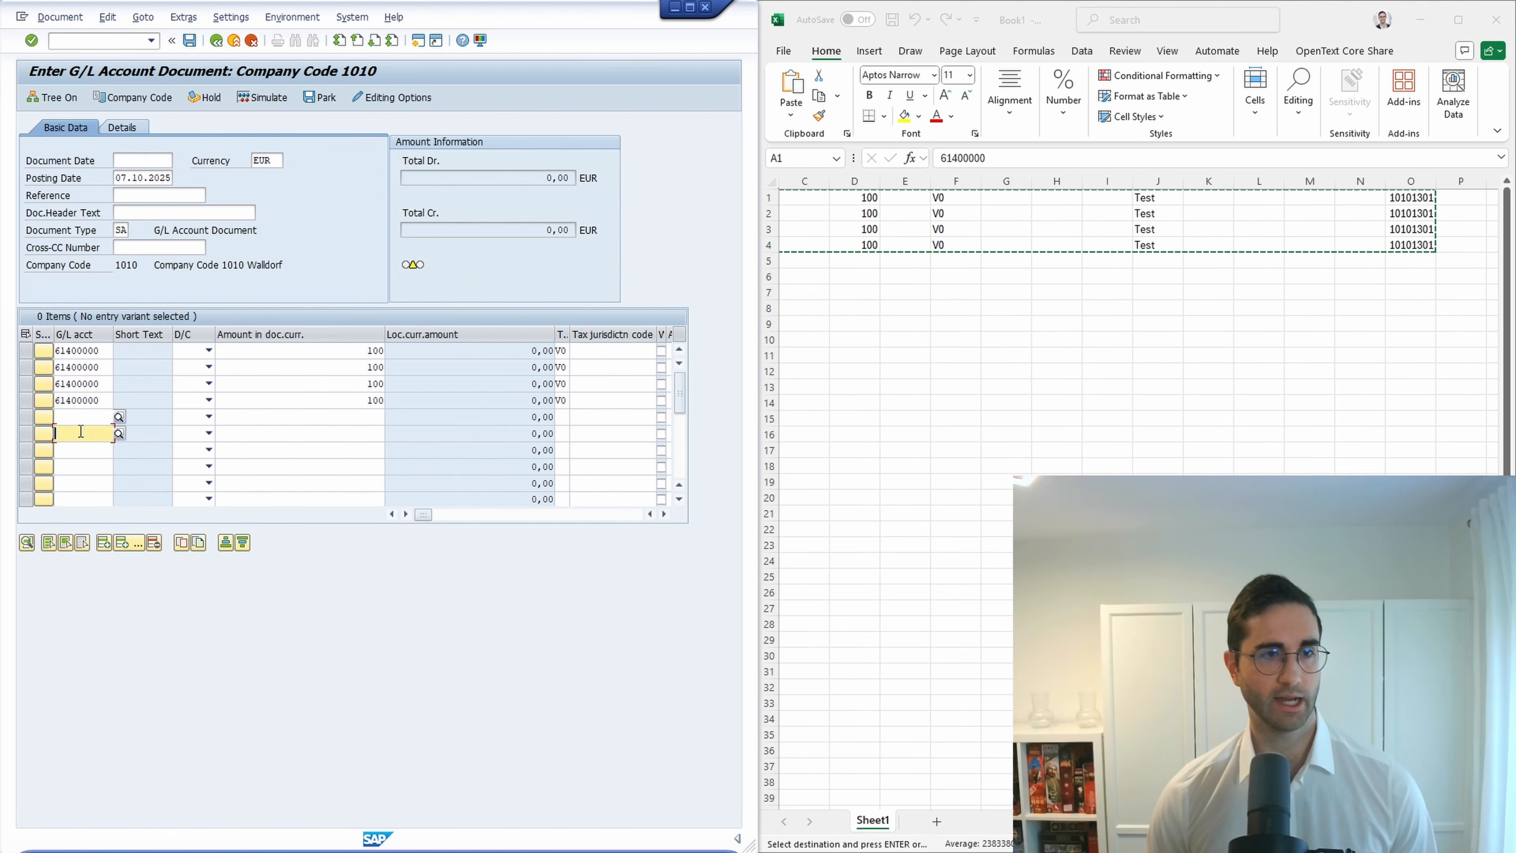
{"action": "left_click", "coordinate": [83, 449]}
{"action": "left_click", "coordinate": [87, 465]}
{"action": "left_click", "coordinate": [90, 482]}
{"action": "left_click", "coordinate": [93, 499]}
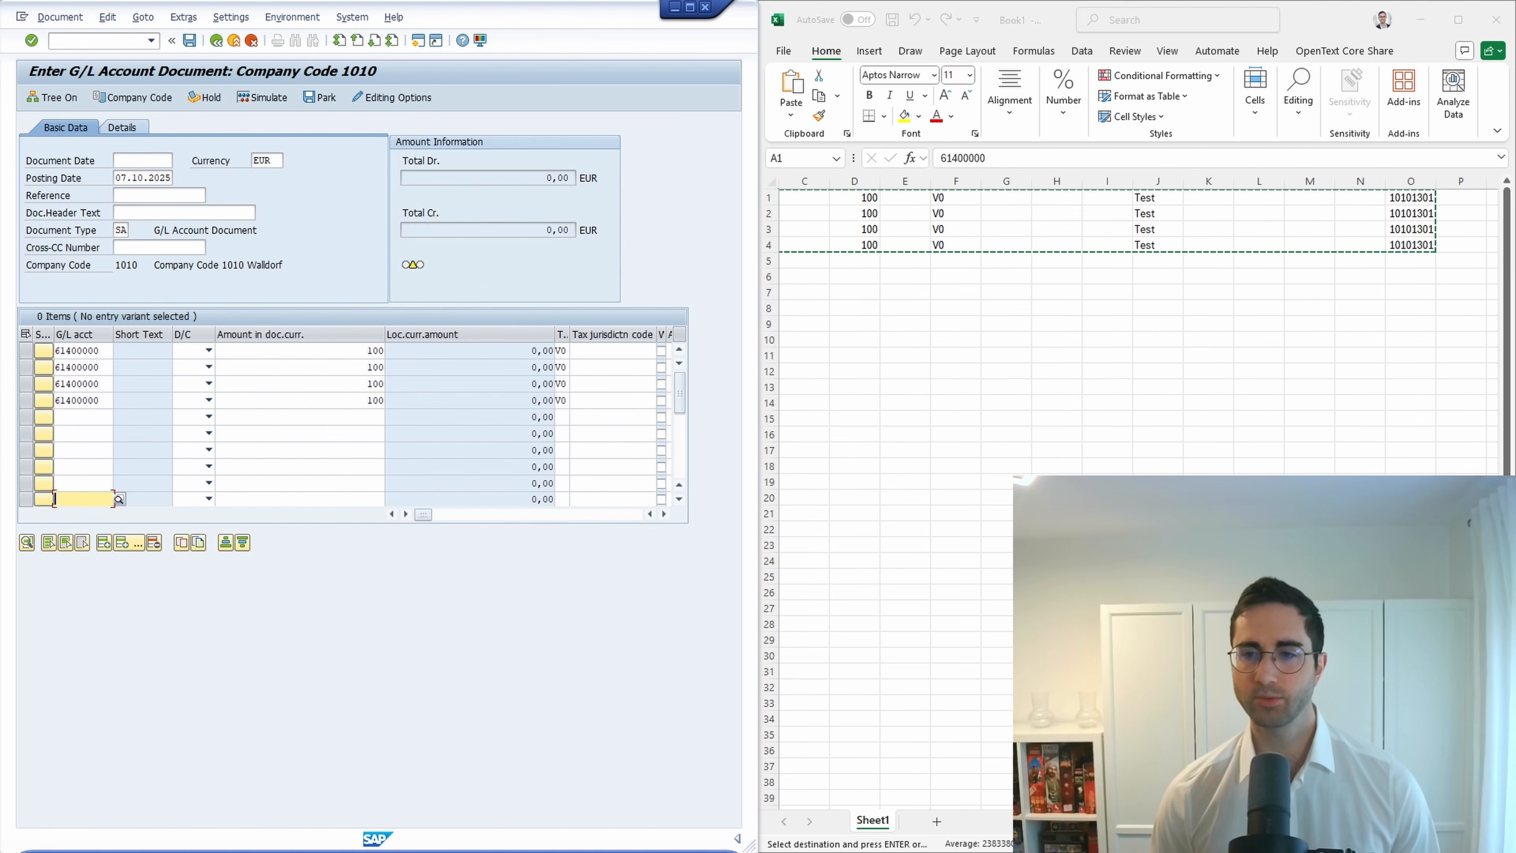
Switch to Excel and paste the four copied line items into rows 5 to 8 and again into rows 9 to 12.
{"action": "left_click_drag", "start_coordinate": [1271, 822], "coordinate": [1229, 821]}
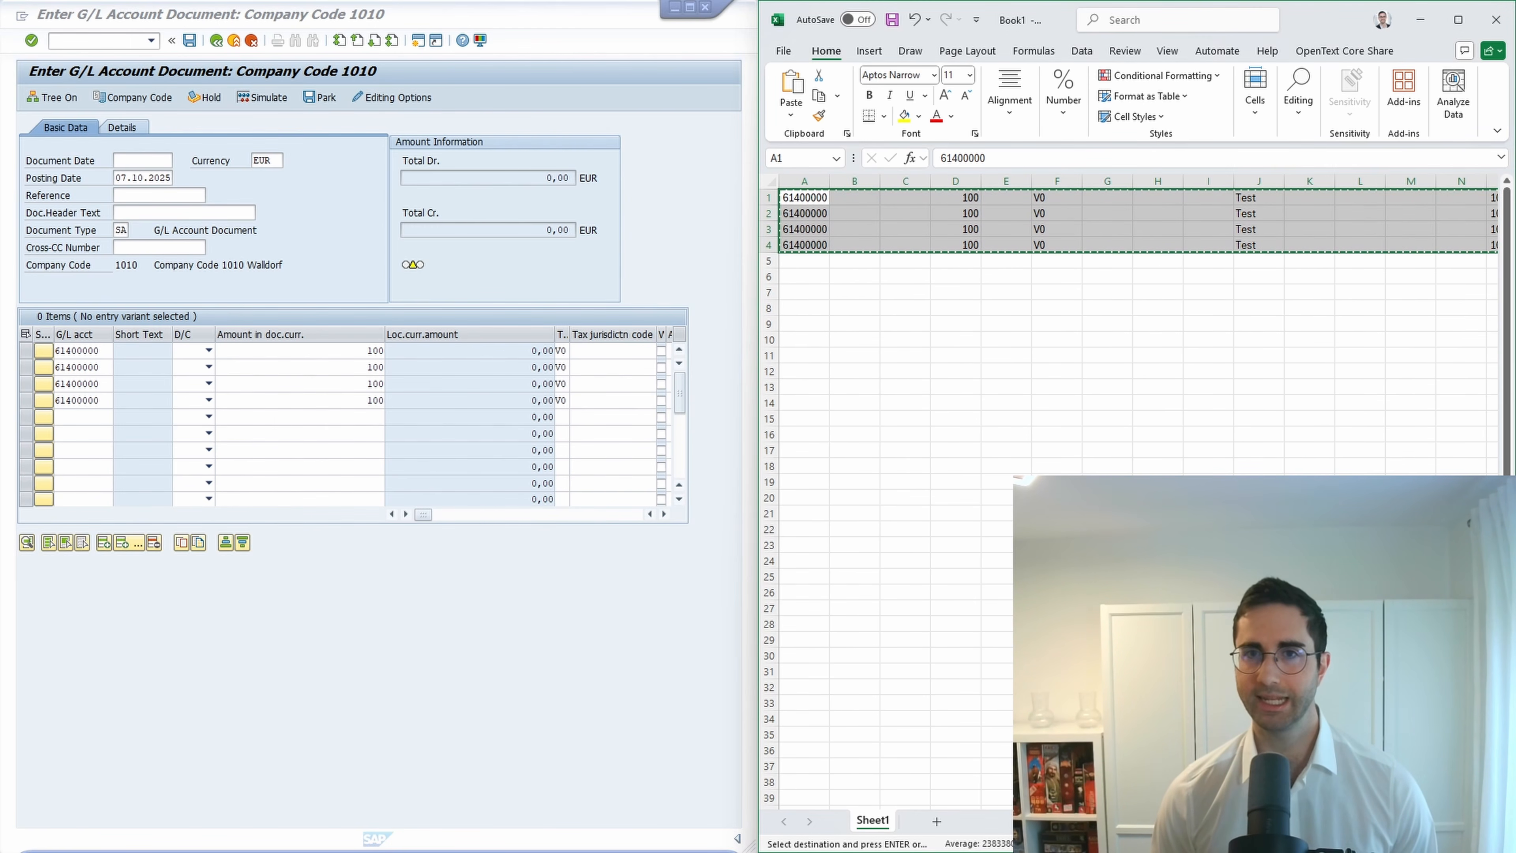
{"action": "left_click", "coordinate": [797, 263]}
{"action": "key", "text": "ctrl+v"}
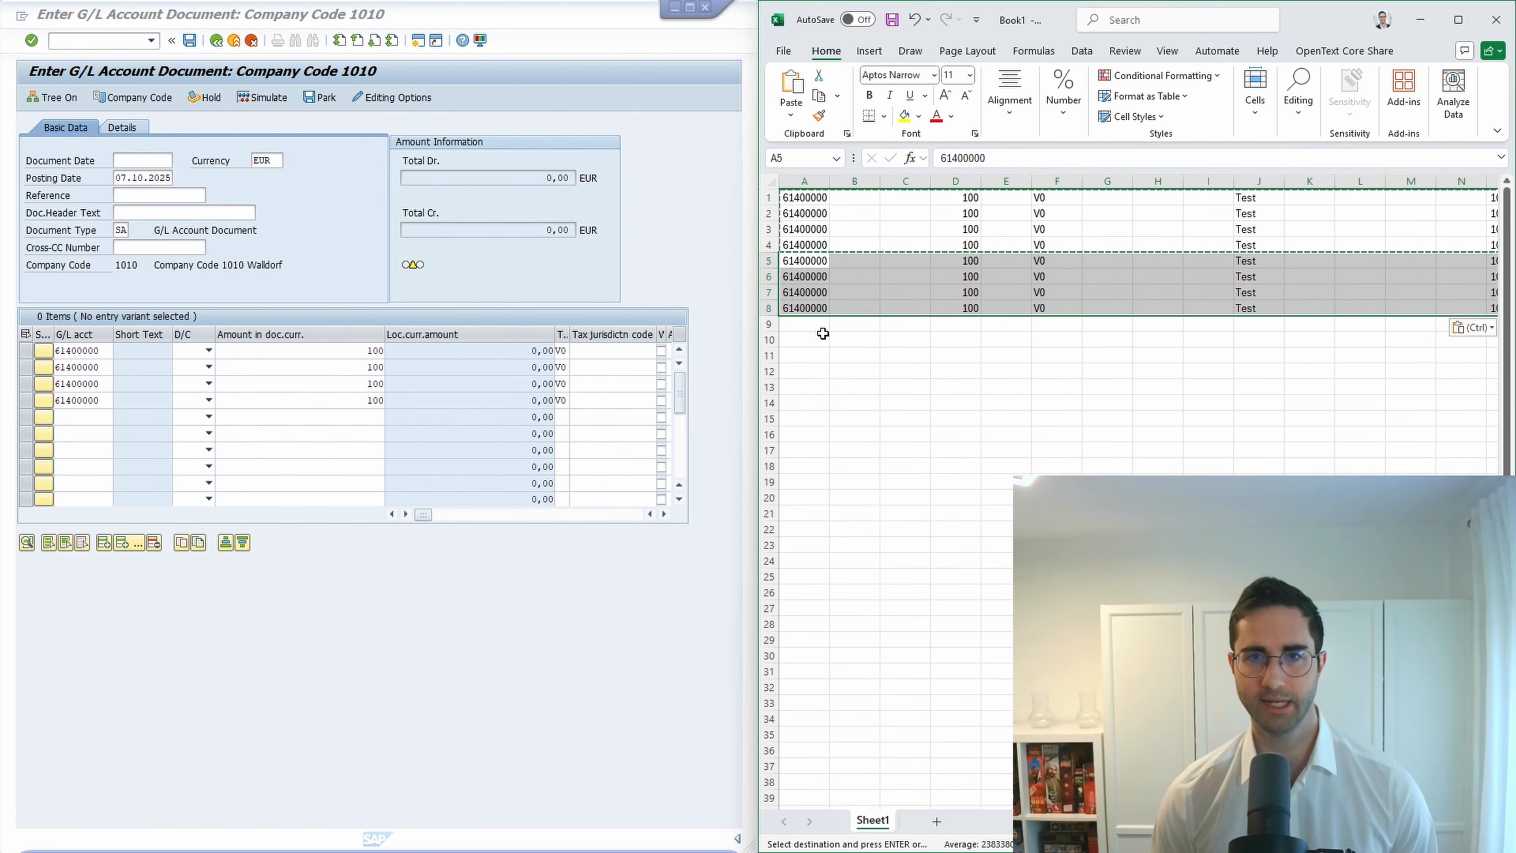
{"action": "left_click", "coordinate": [822, 327]}
{"action": "key", "text": "ctrl+v"}
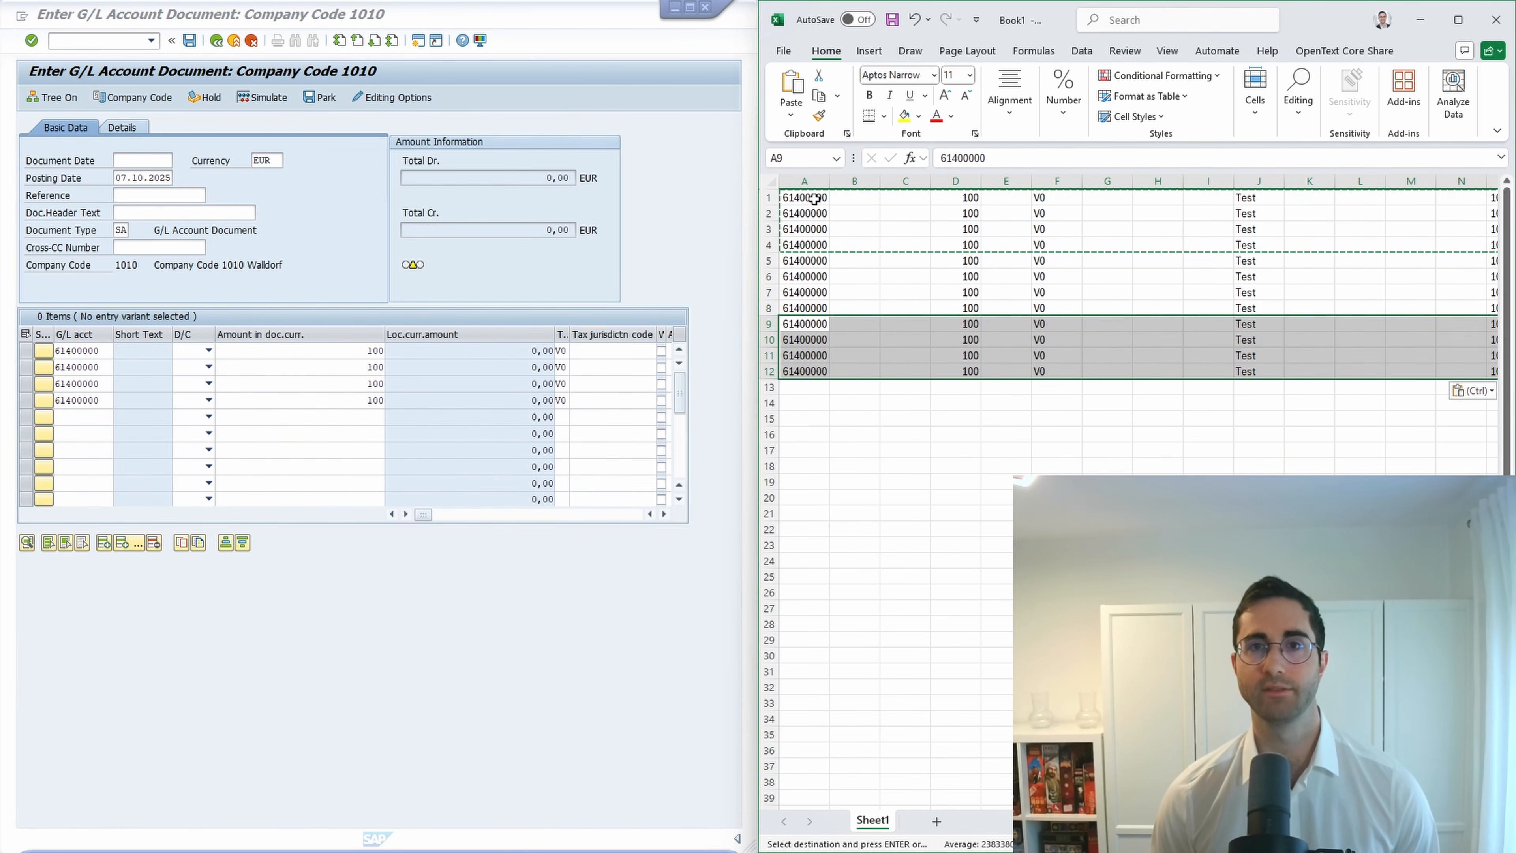
Copy all twelve line items in A1:O12.
{"action": "left_click_drag", "start_coordinate": [815, 198], "coordinate": [1469, 379]}
{"action": "key", "text": "ctrl+c"}
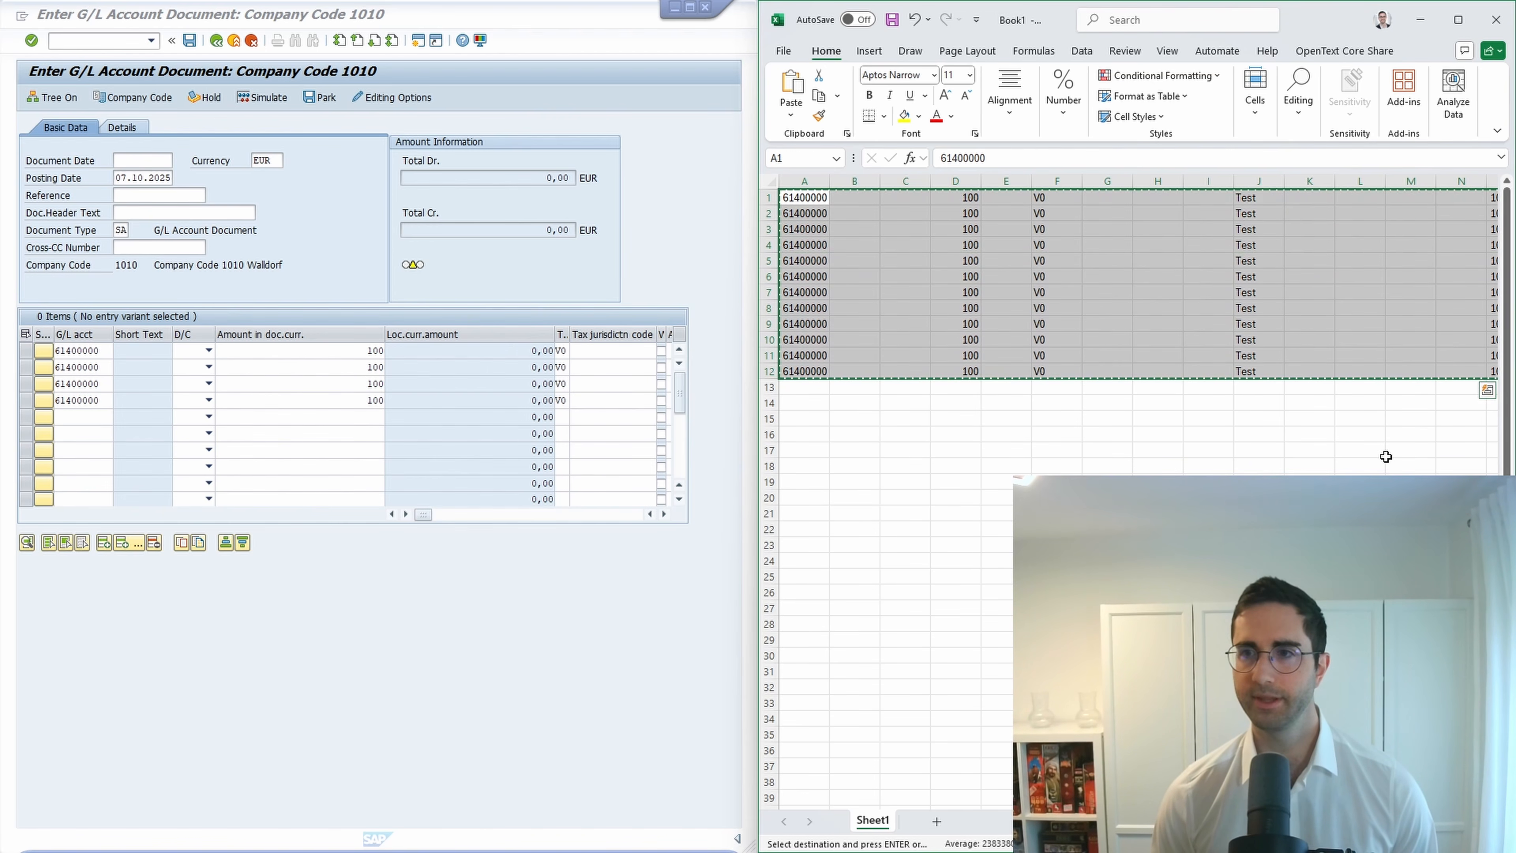
{"action": "scroll", "coordinate": [1385, 456], "scroll_direction": "right", "scroll_amount": 3}
{"action": "scroll", "coordinate": [1386, 456], "scroll_direction": "left", "scroll_amount": 3}
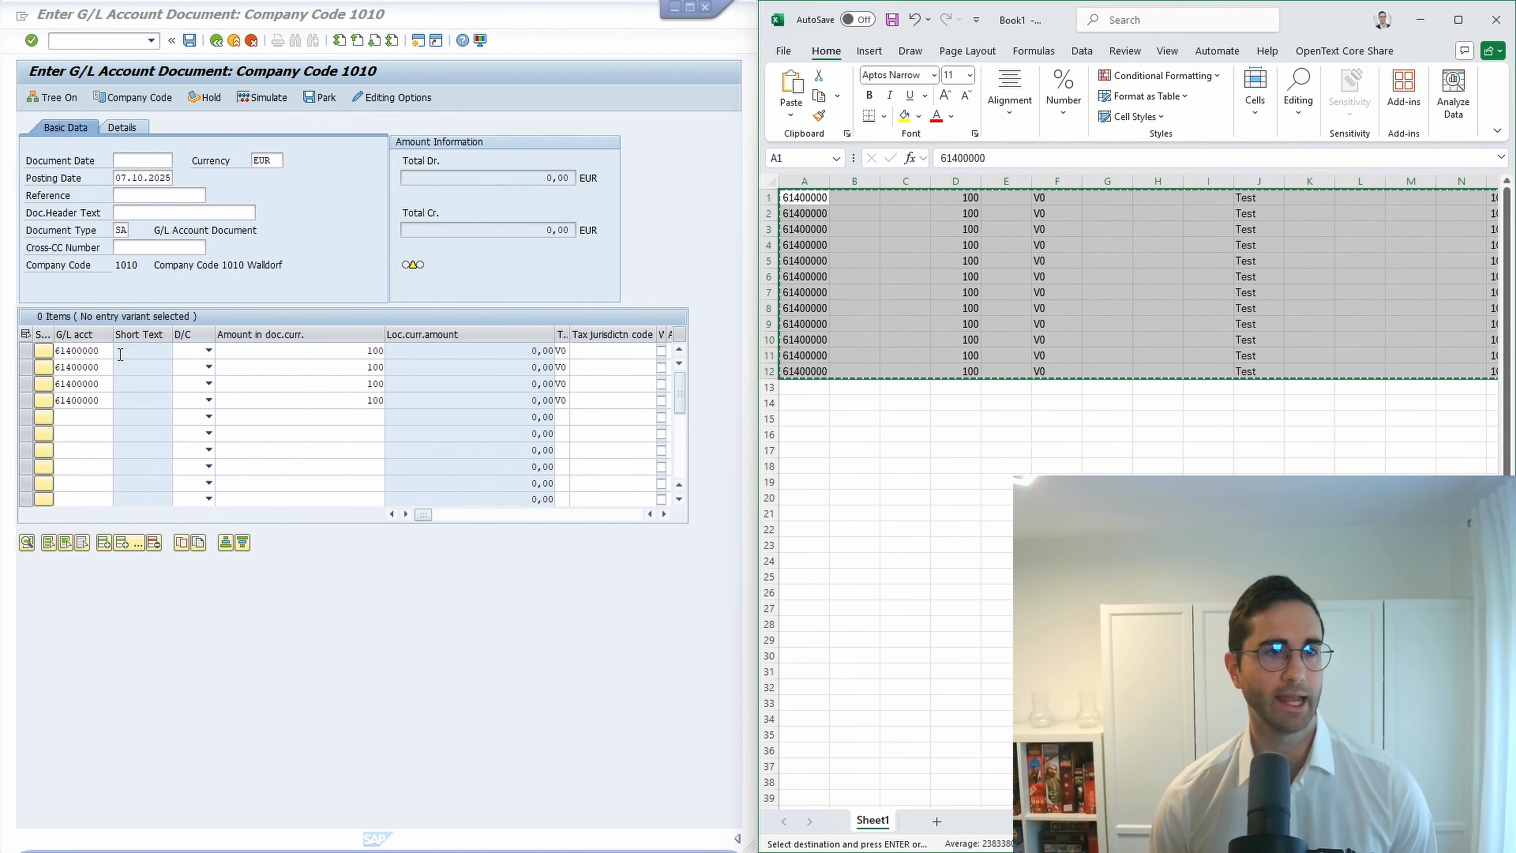
Paste the twelve line items from the first G/L account field in SAP and confirm them with document date 07.10.2025.
{"action": "left_click", "coordinate": [88, 351]}
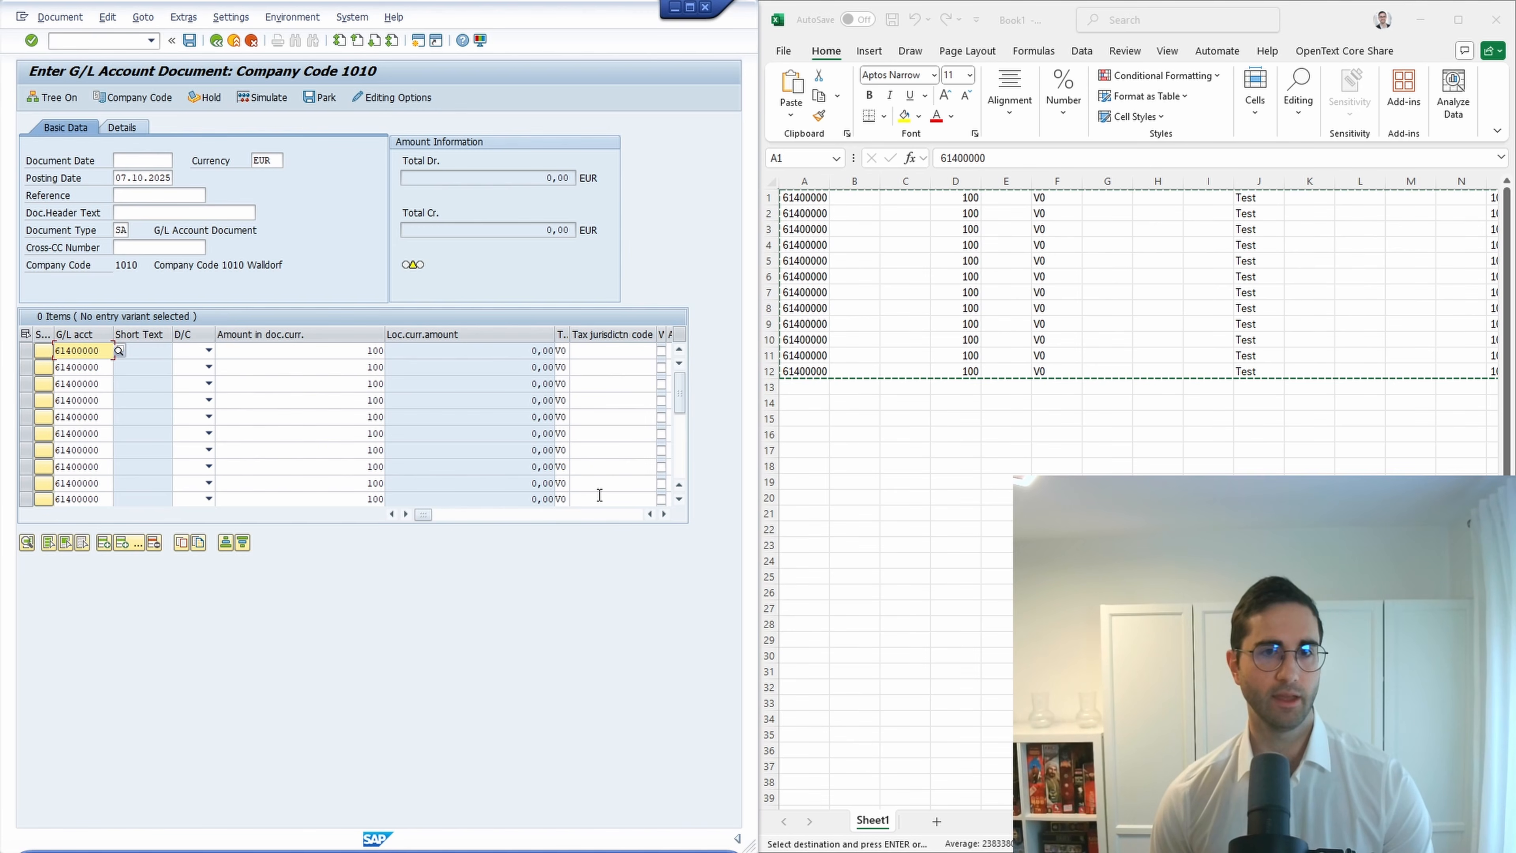
{"action": "key", "text": "Return"}
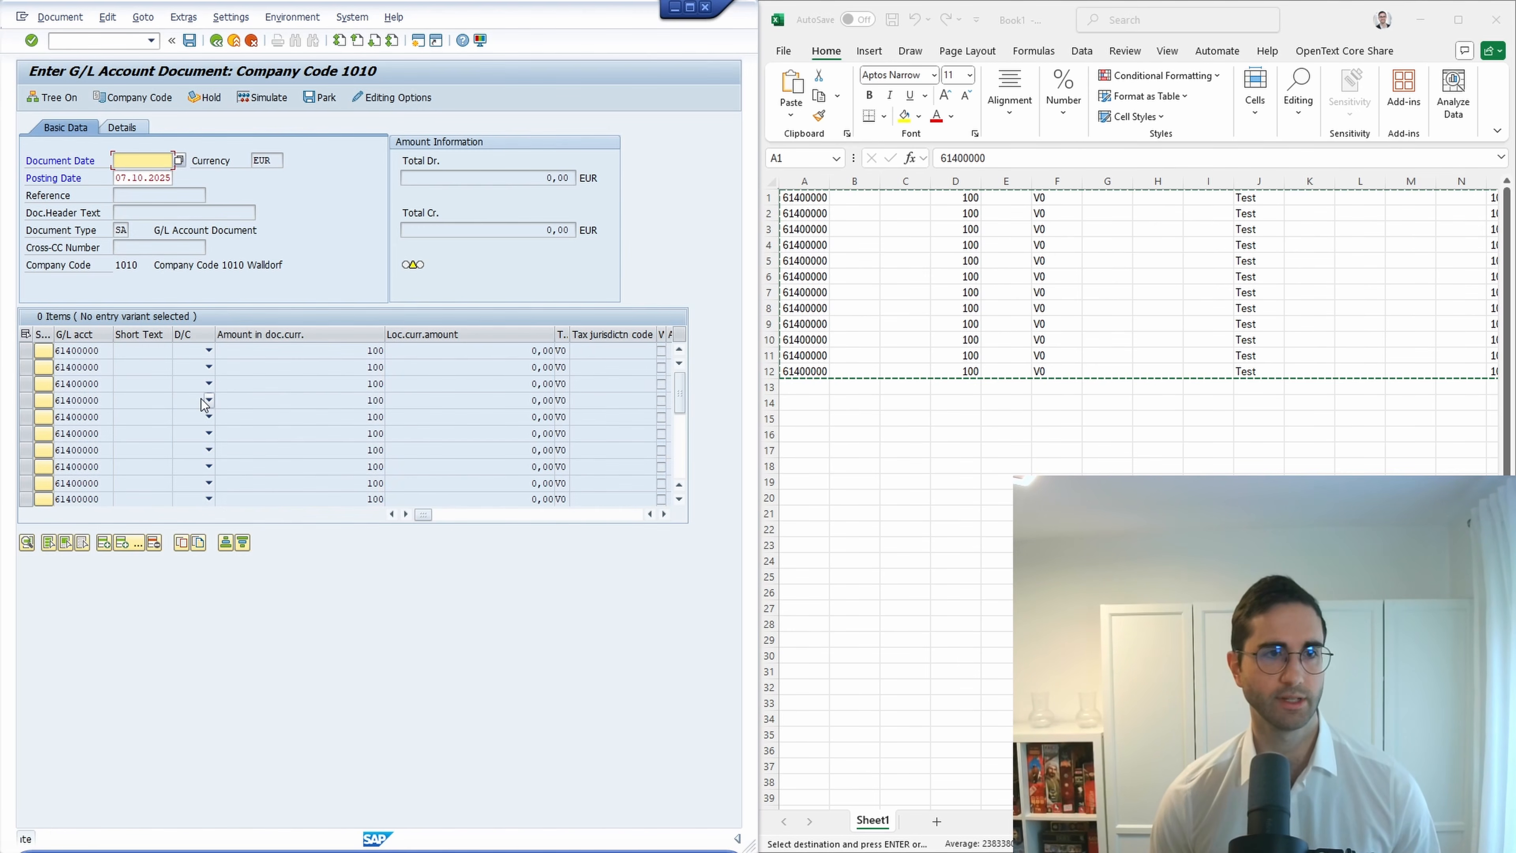
{"action": "type", "text": "07"}
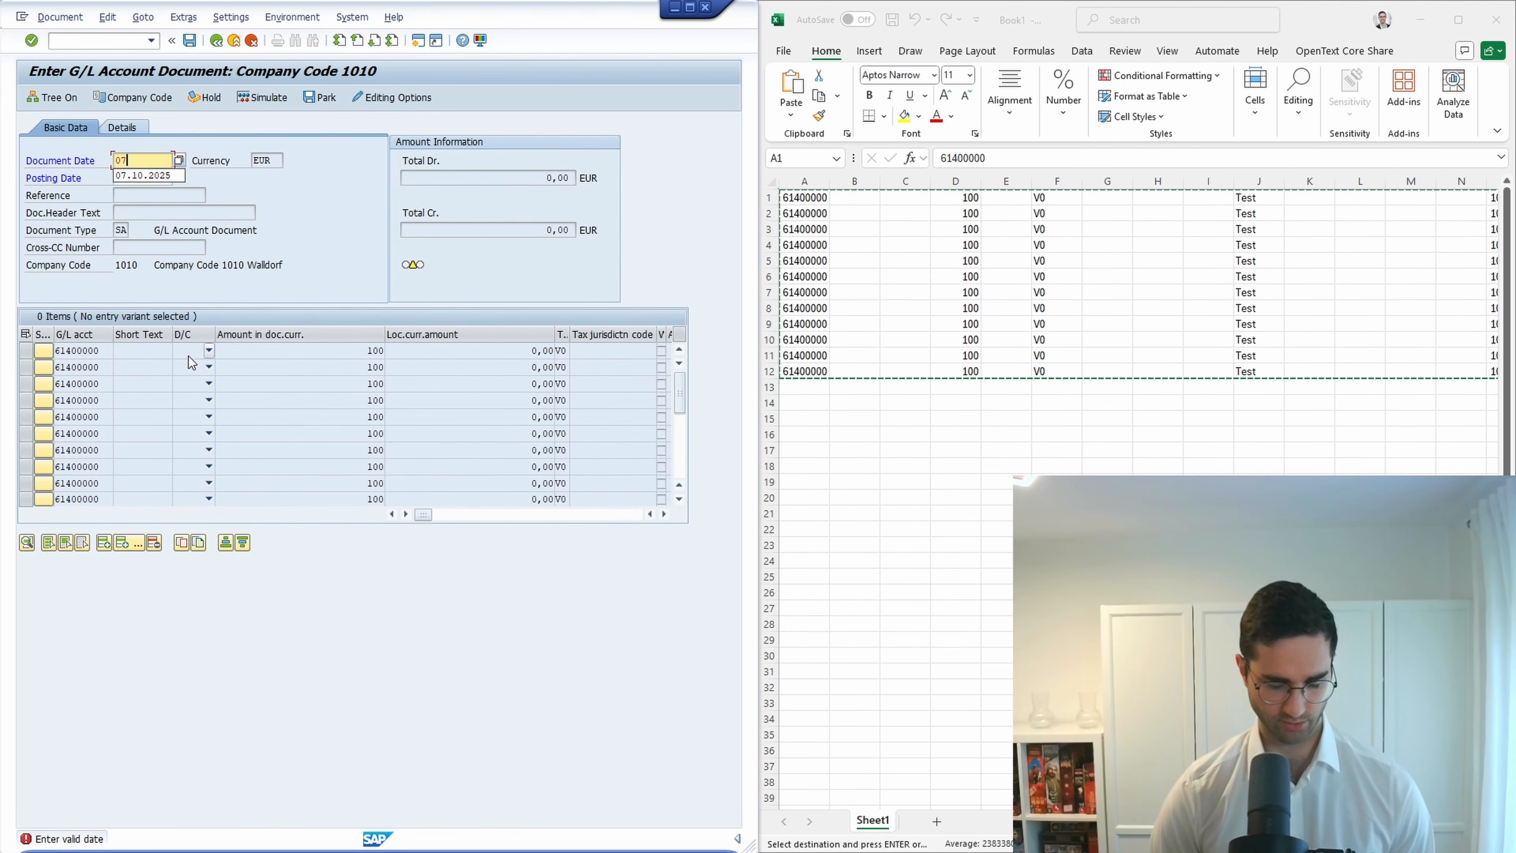
{"action": "type", "text": ".10.2025"}
{"action": "key", "text": "Return"}
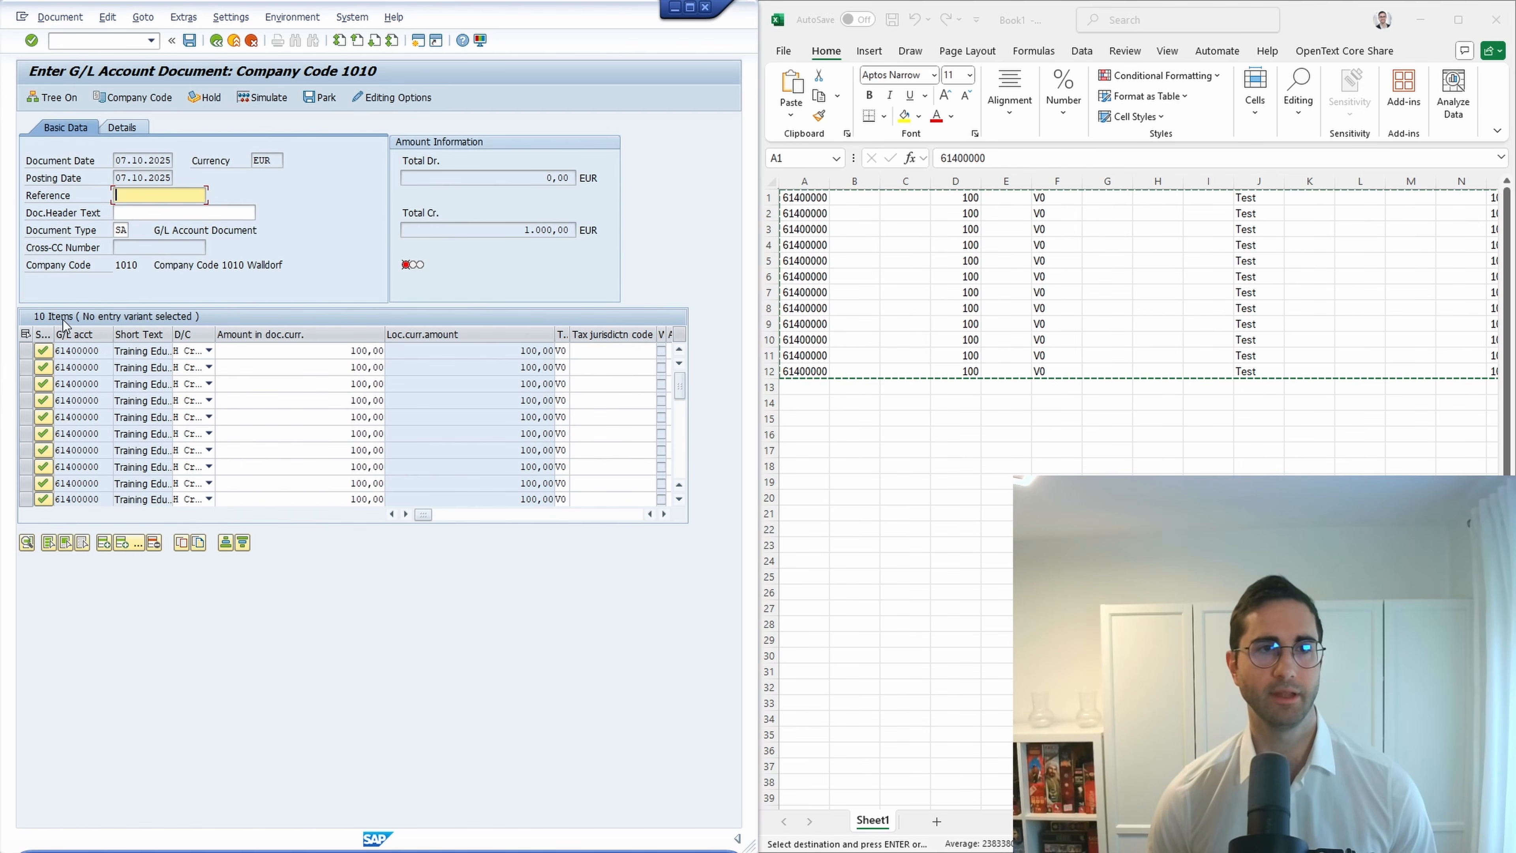
Discard the entered document by restarting the transaction with /nfb50.
{"action": "left_click", "coordinate": [98, 41]}
{"action": "type", "text": "/nfb50"}
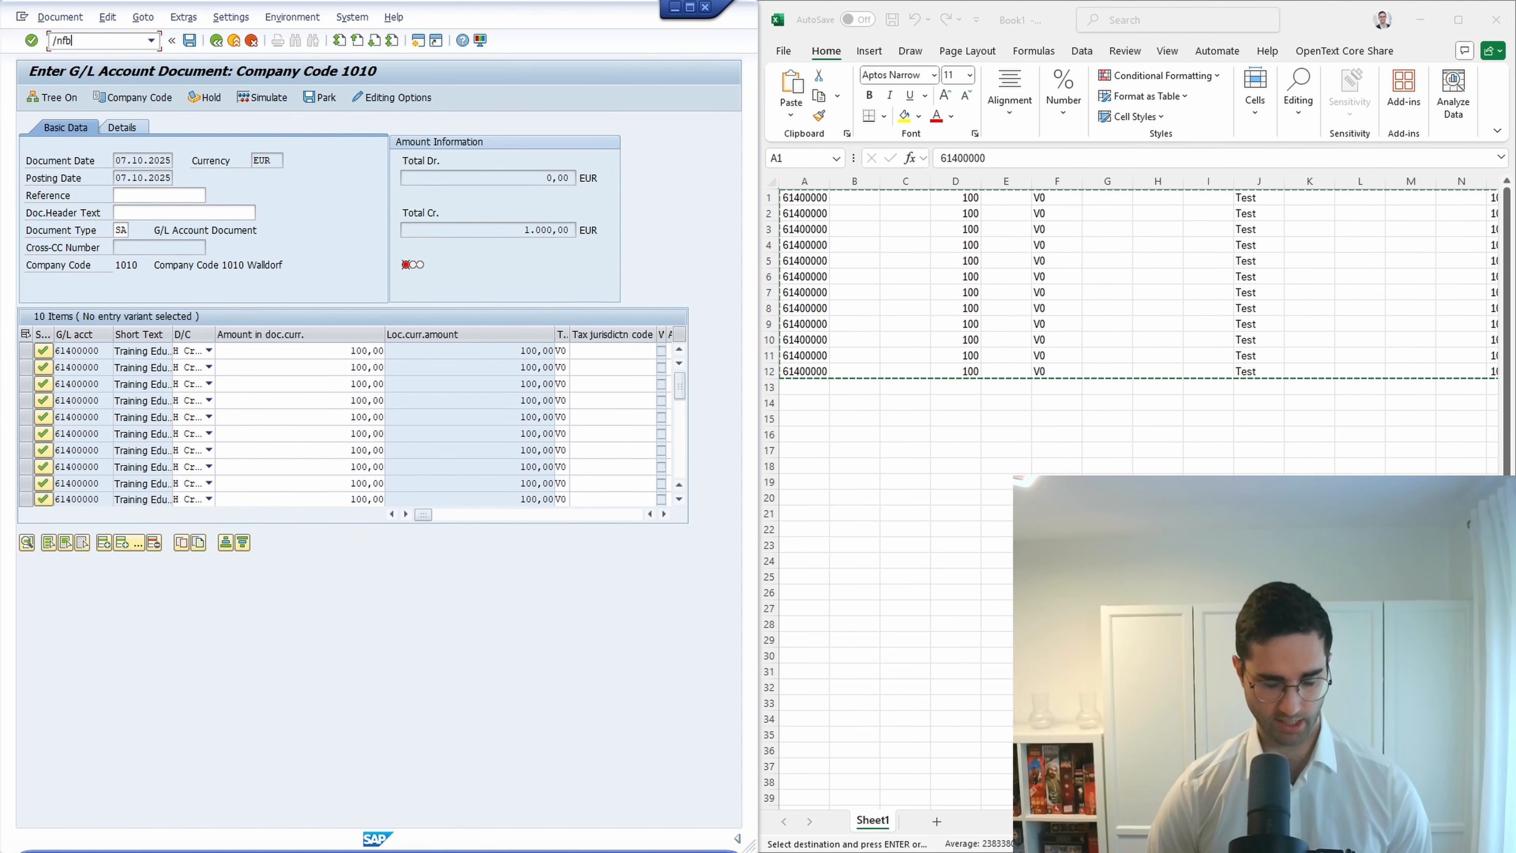
{"action": "key", "text": "Return"}
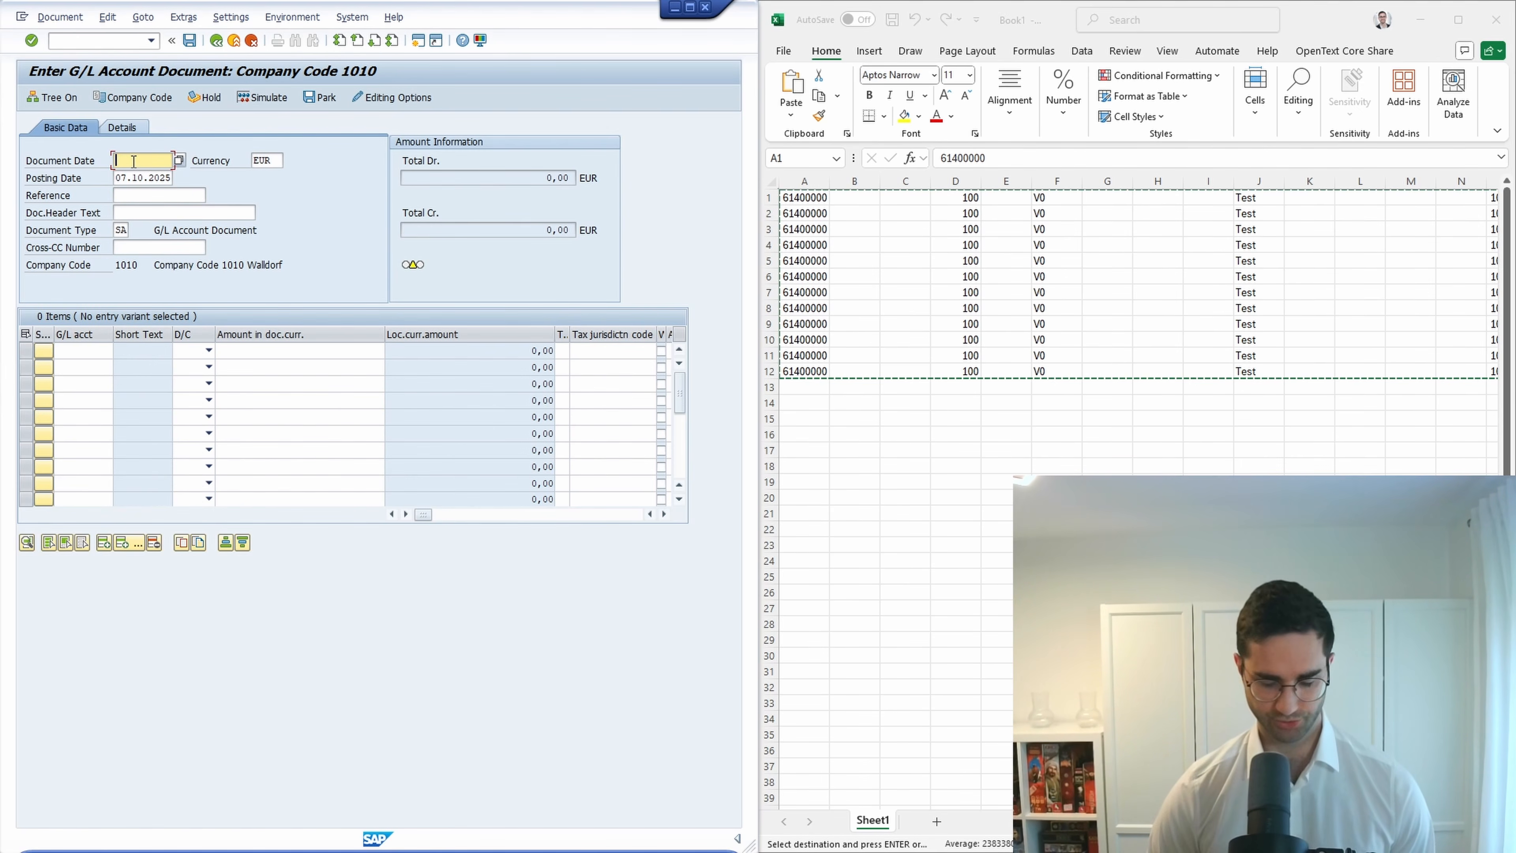
Set the document date to 07.10.2025, paste the copied line items from the first G/L account field, and confirm the entries.
{"action": "type", "text": "07.10.2025"}
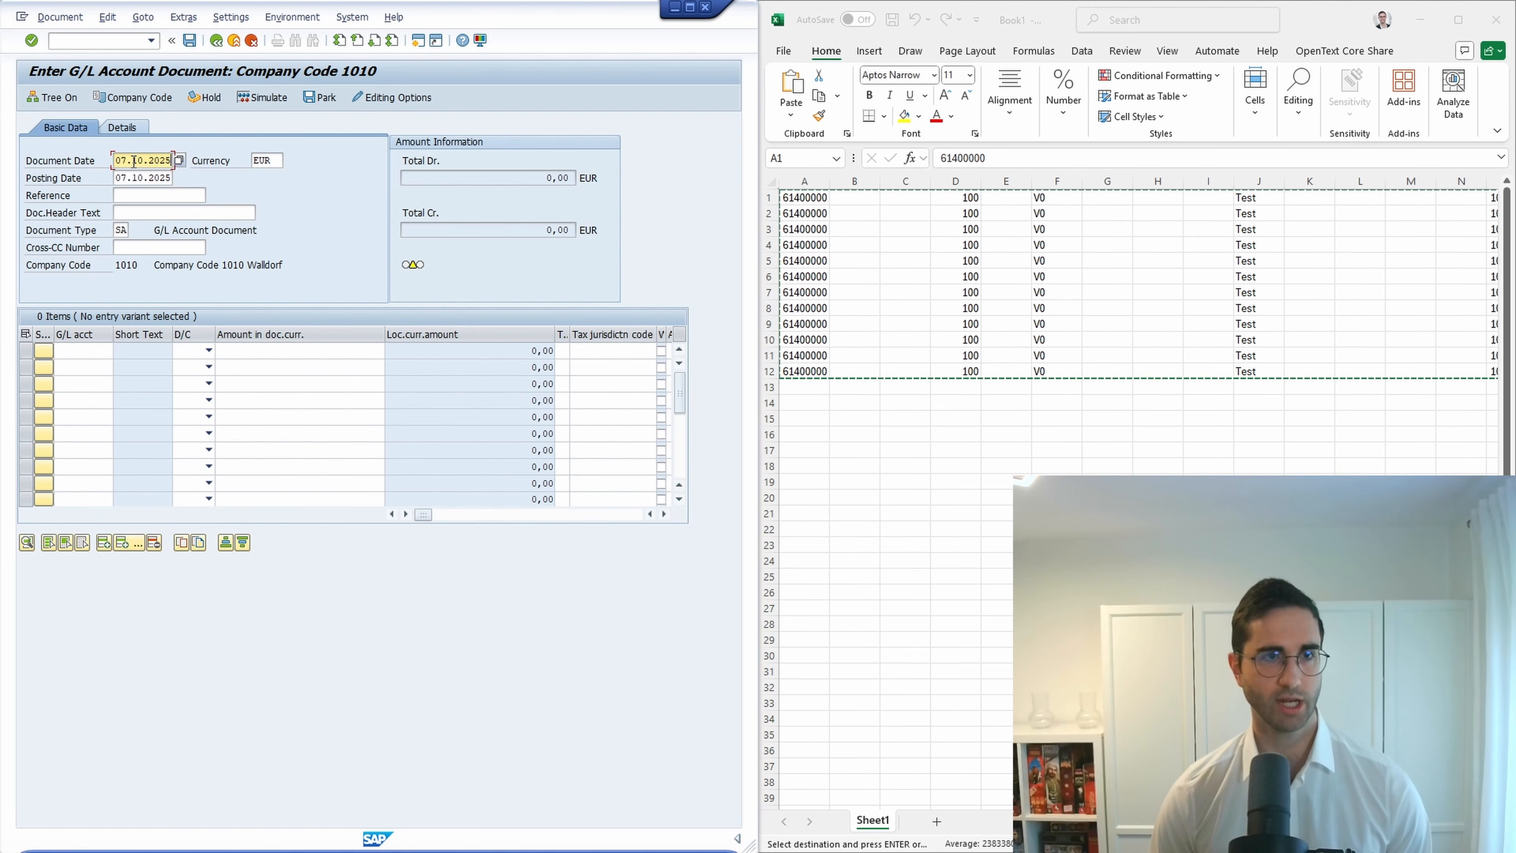
{"action": "left_click", "coordinate": [70, 352]}
{"action": "key", "text": "ctrl+v"}
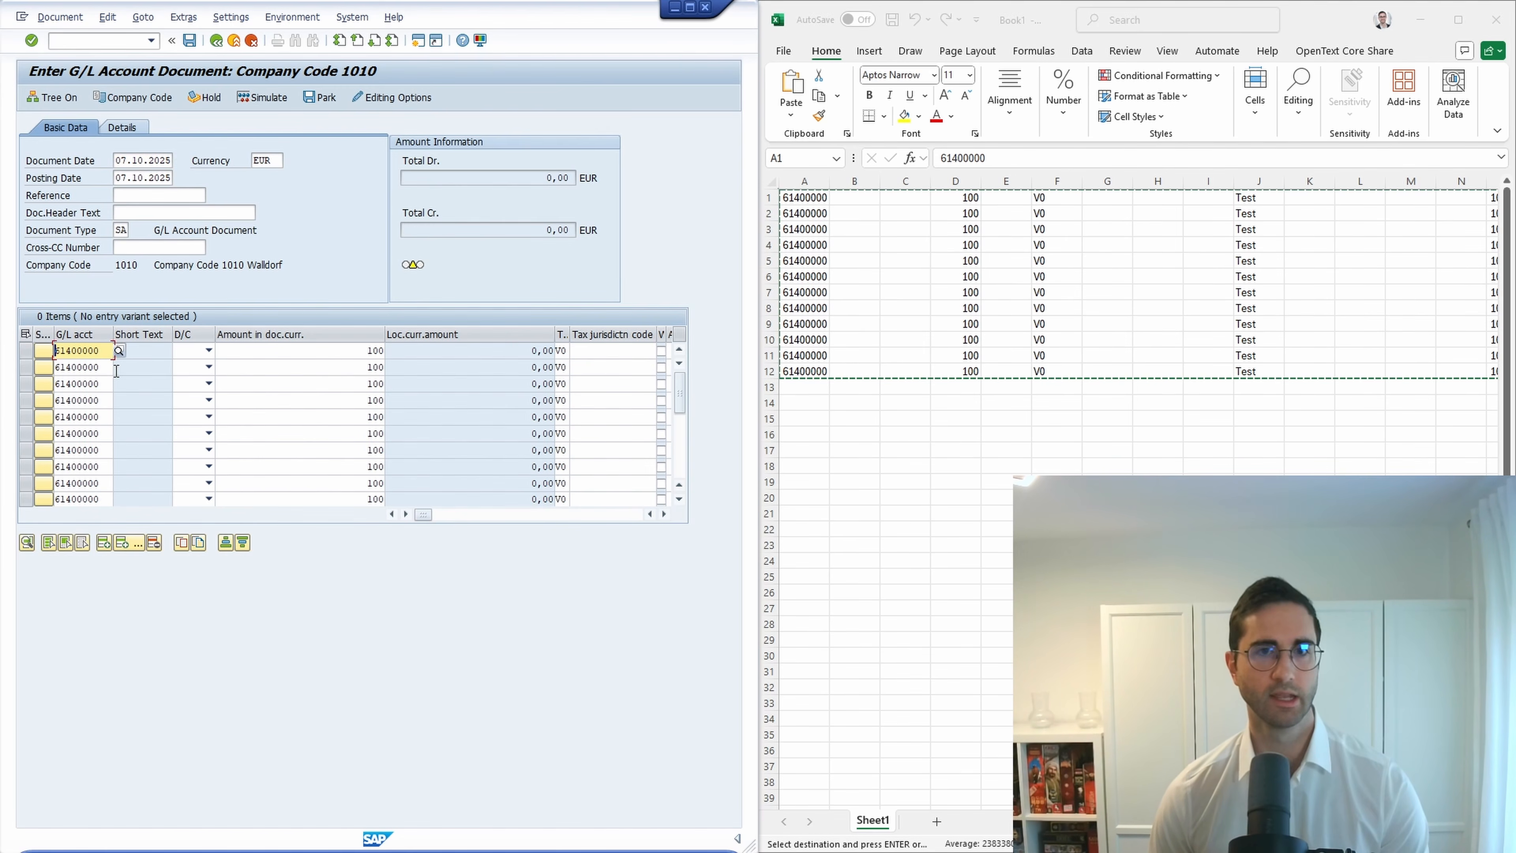
{"action": "key", "text": "Return"}
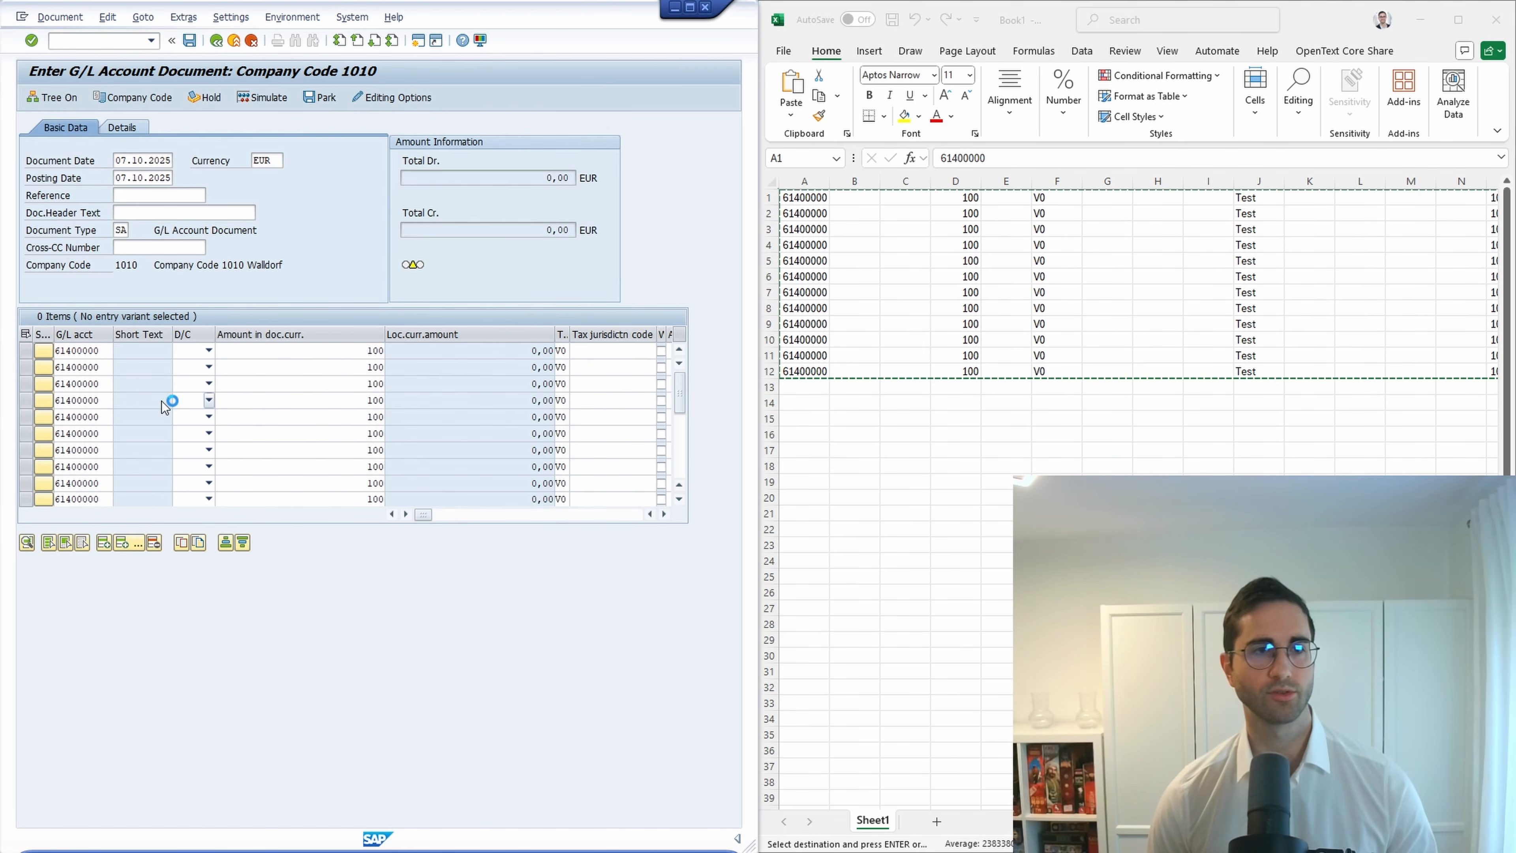